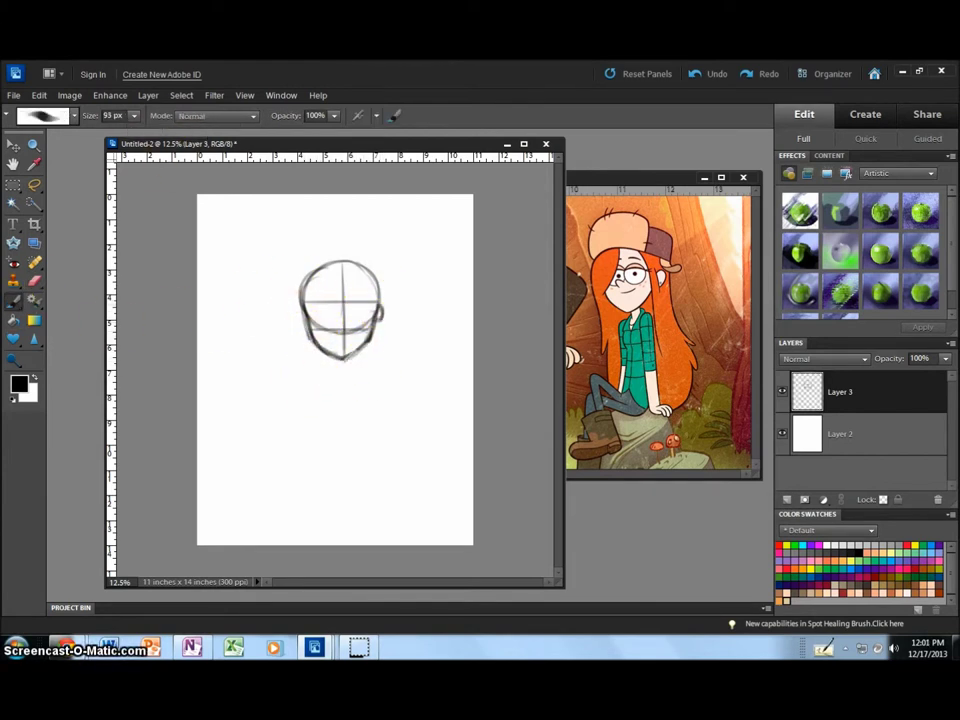
Draw the two sides of the neck below the head sketch with a 93 px brush
drag(321, 351, 329, 385)
mouse_move(357, 352)
mouse_down()
mouse_move(327, 359)
mouse_move(361, 383)
mouse_up()
key(e)
key(b)
Sketch the shoulders and both torso sides down to the page's lower edge, erasing stray lines along the outer side
drag(292, 400, 276, 408)
drag(405, 405, 421, 408)
drag(290, 405, 310, 540)
drag(395, 410, 420, 540)
key(e)
drag(425, 408, 422, 480)
key(b)
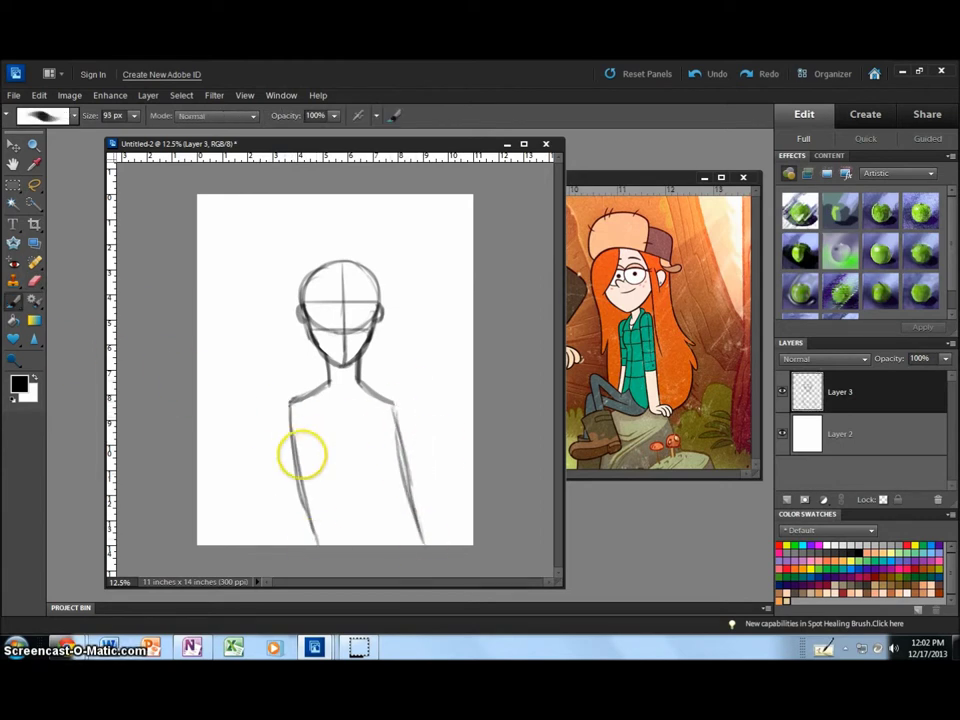
Sketch the bust curves, narrow the waist, and draw both arms hanging from the shoulders
mouse_move(280, 405)
mouse_down()
mouse_move(289, 392)
mouse_move(287, 450)
mouse_move(300, 429)
mouse_up()
mouse_move(395, 420)
mouse_down()
mouse_move(354, 457)
mouse_move(326, 465)
mouse_move(396, 461)
mouse_up()
key(e)
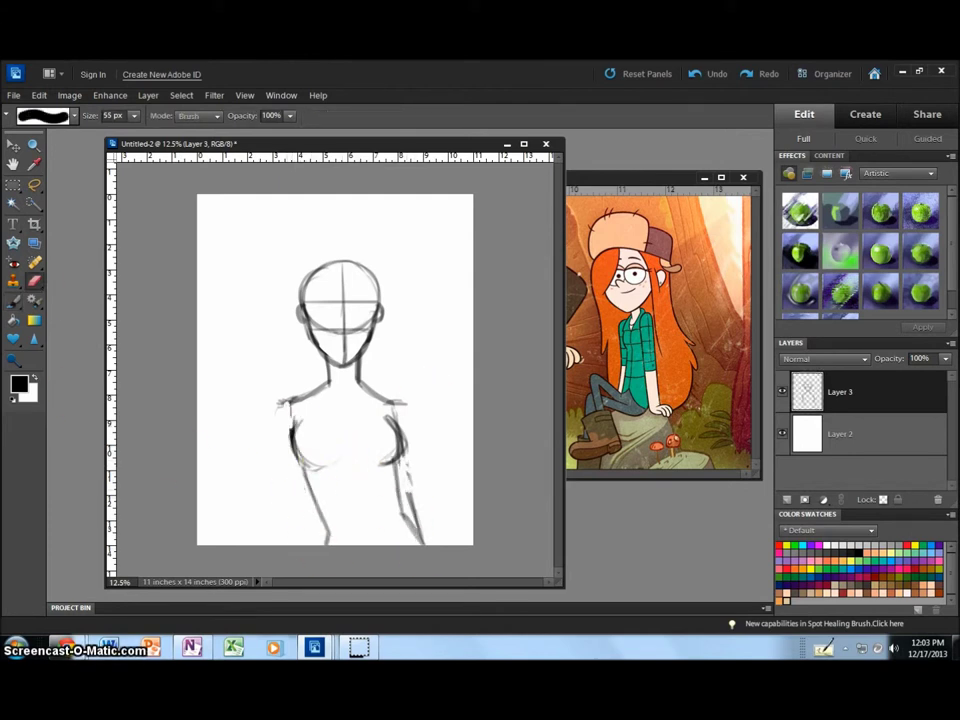
click(17, 300)
drag(400, 405, 424, 514)
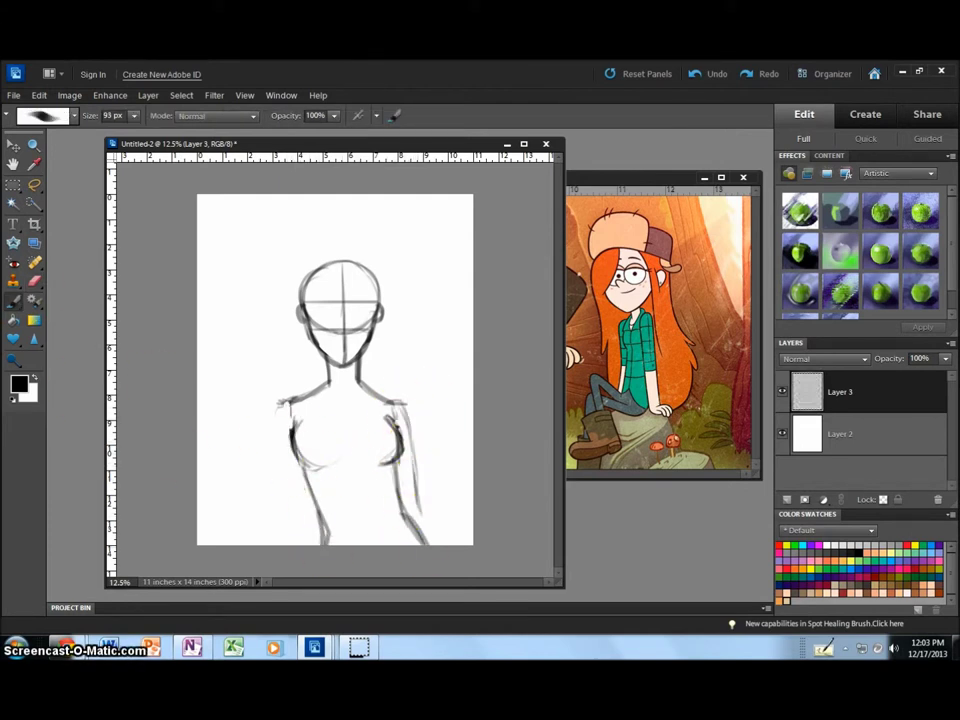
drag(280, 460, 285, 521)
Select the head with a rectangular marquee and scale it down slightly to suit the body
key(v)
click(13, 185)
drag(278, 240, 410, 372)
key(v)
drag(278, 240, 282, 252)
key(Return)
click(35, 262)
key(e)
key(b)
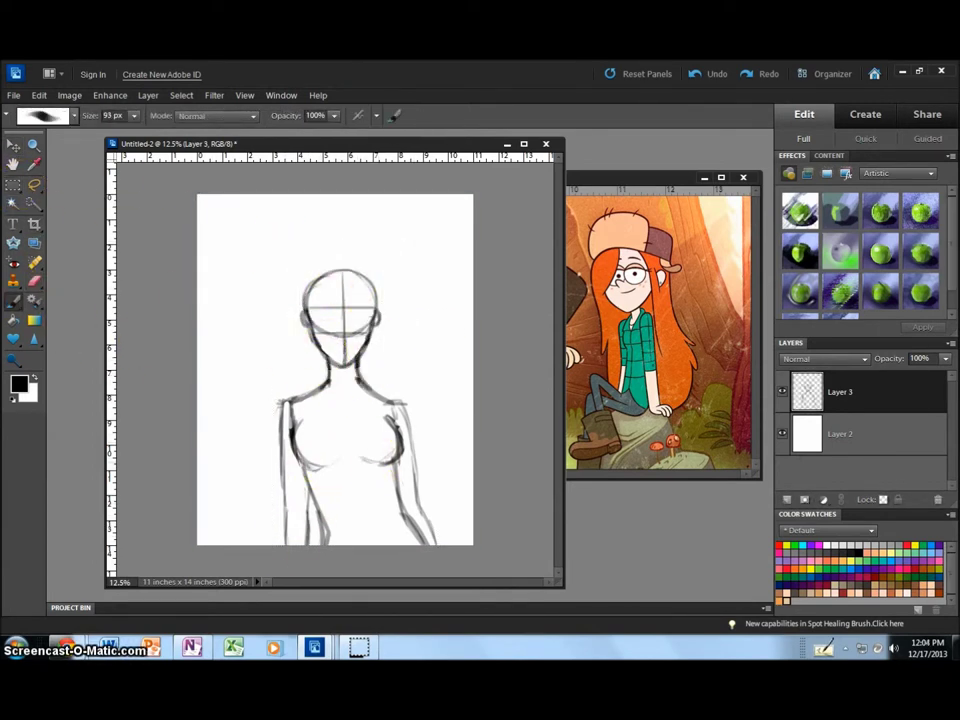
Scale the whole figure down to make room on the page for the legs
key(v)
mouse_move(439, 553)
mouse_down()
mouse_move(388, 414)
mouse_move(394, 490)
mouse_up()
key(Return)
Draw the hips and both legs down to the page's lower edge, and finish the straight arm with a hand
key(b)
drag(347, 429, 336, 504)
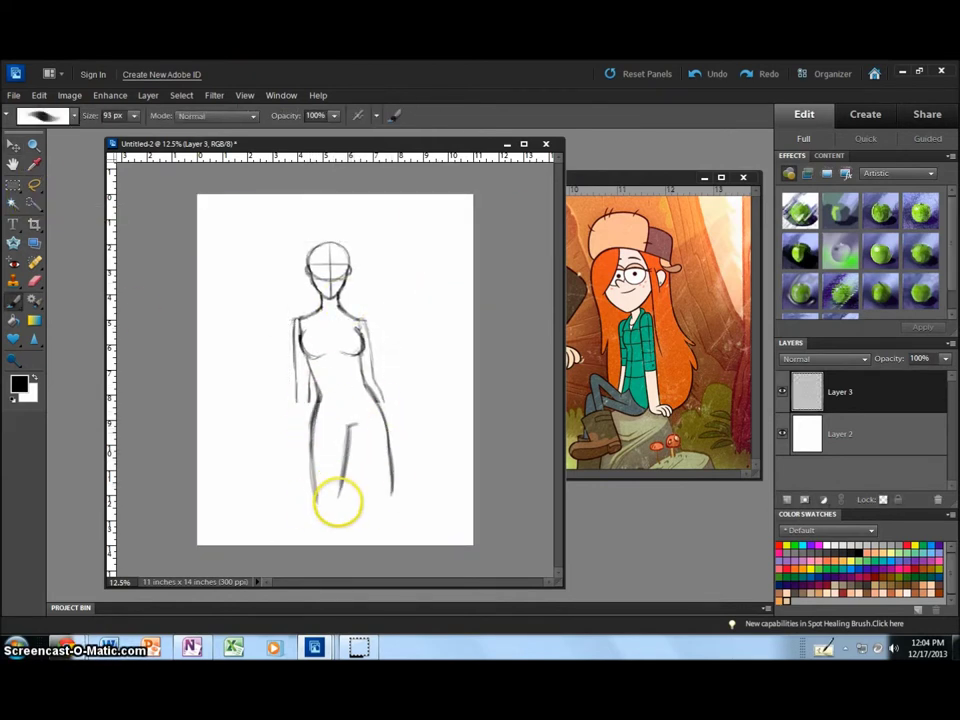
mouse_move(354, 425)
mouse_down()
mouse_move(385, 525)
mouse_move(405, 540)
mouse_up()
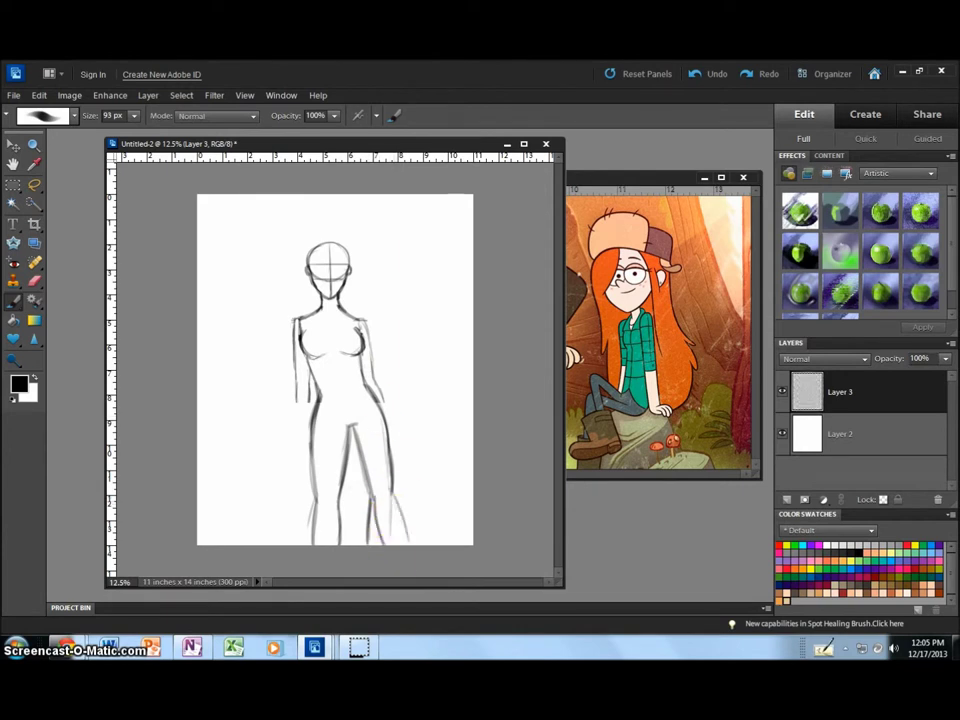
key(e)
key(b)
drag(295, 330, 298, 432)
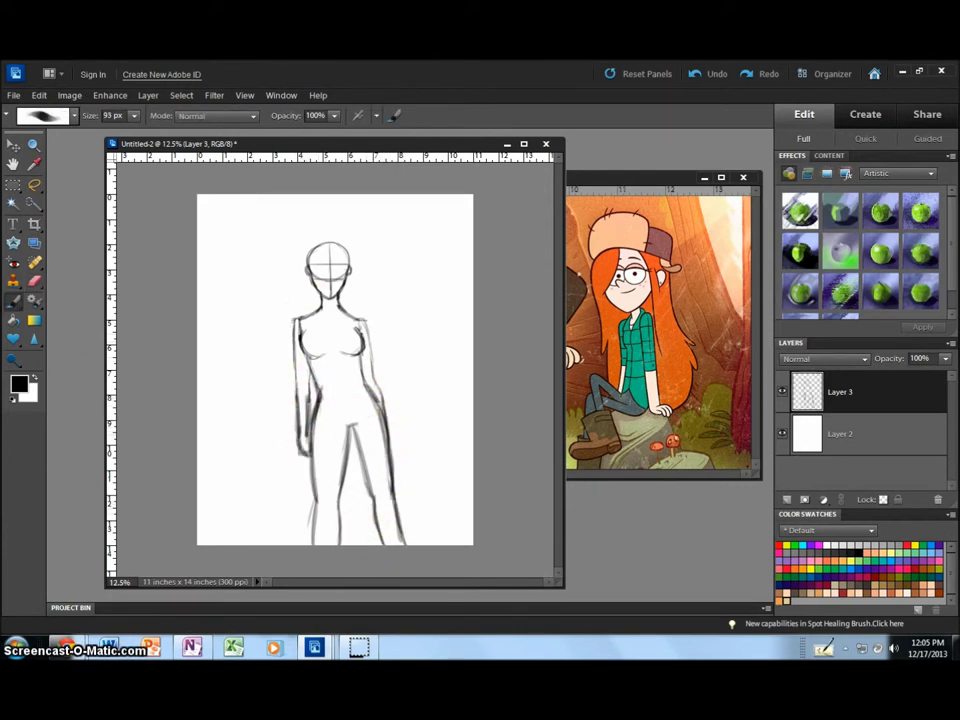
Scale the figure down again and complete the lower legs with feet, one leg extended outward
key(ctrl+t)
drag(414, 227, 343, 279)
key(Return)
drag(378, 455, 416, 520)
Add a new layer and trace the body sketch on it, using a 47 px brush for the head and neck
key(ctrl+shift+alt+n)
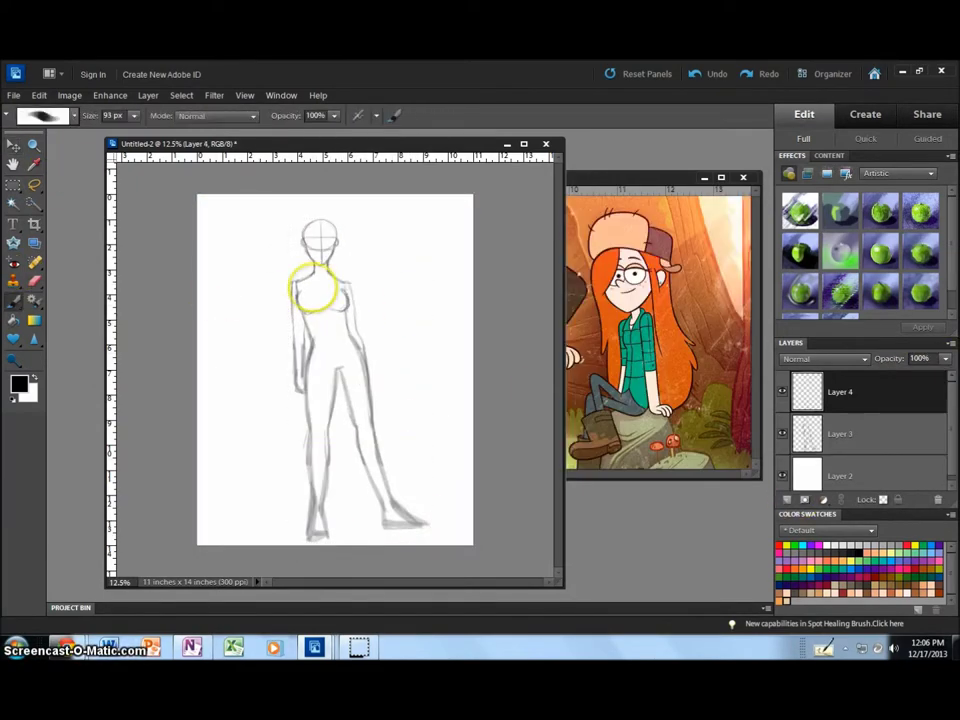
drag(345, 318, 357, 350)
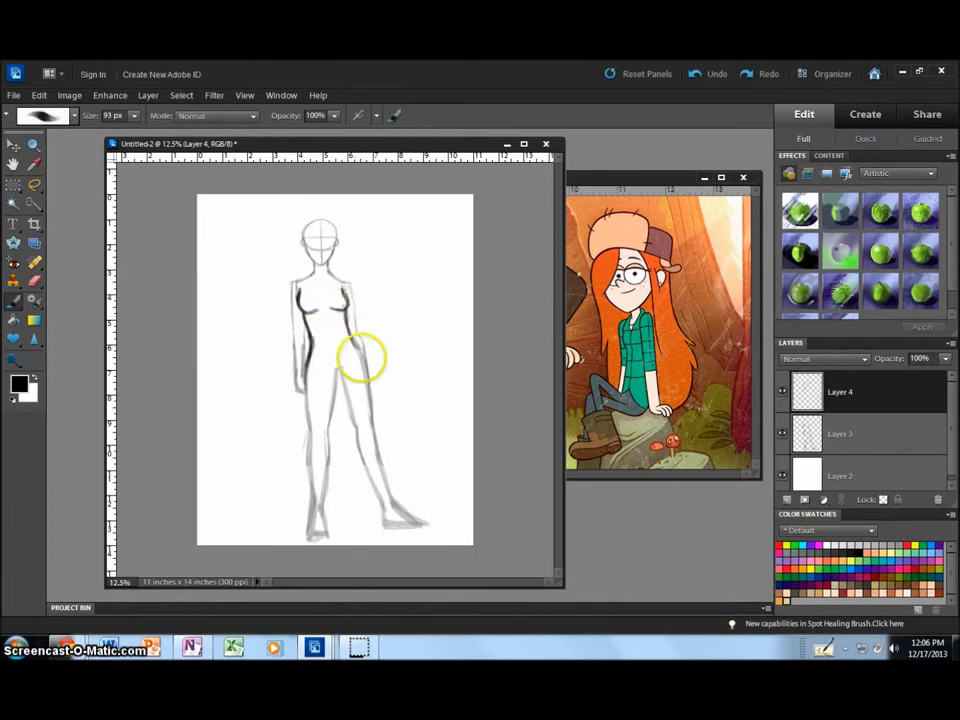
drag(330, 405, 325, 450)
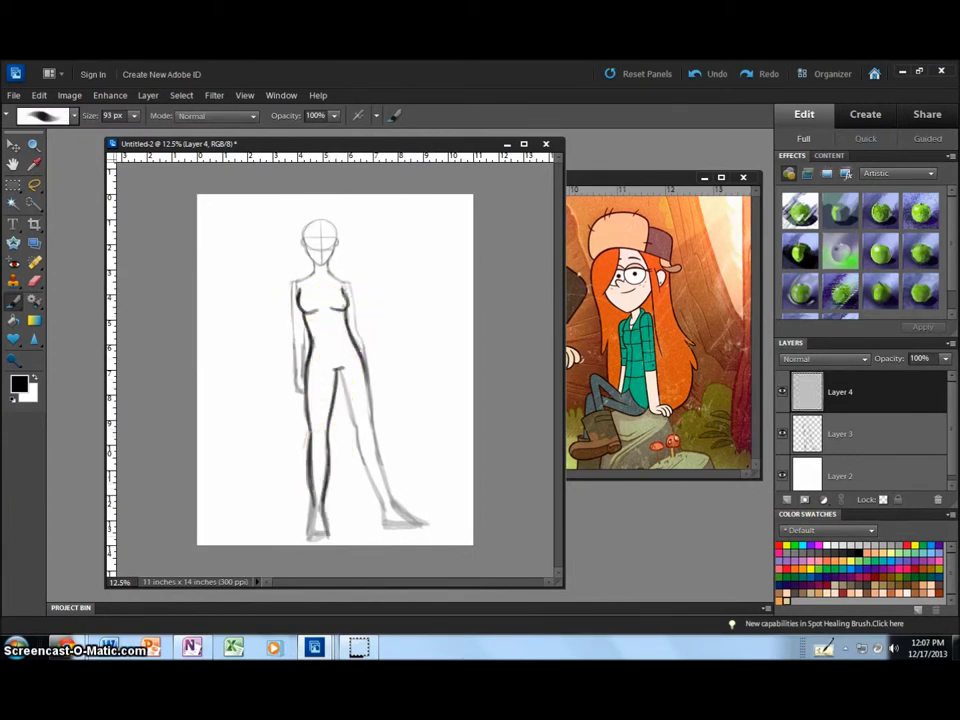
drag(352, 378, 366, 403)
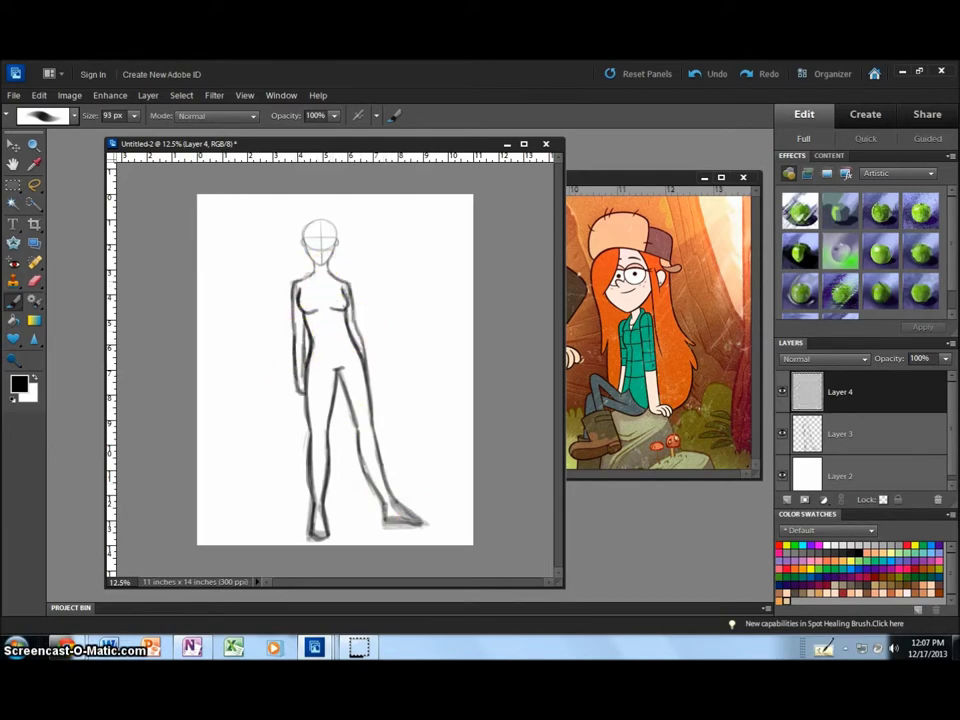
scroll(296, 261, up, 3)
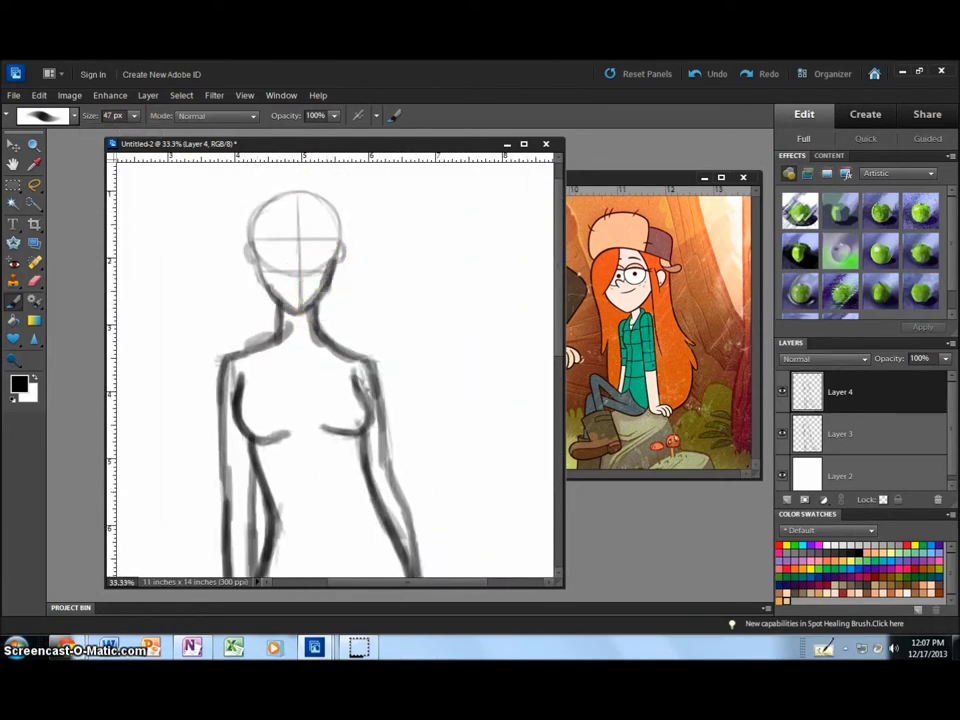
mouse_move(332, 268)
mouse_down()
mouse_move(300, 192)
mouse_move(255, 262)
mouse_move(336, 240)
mouse_up()
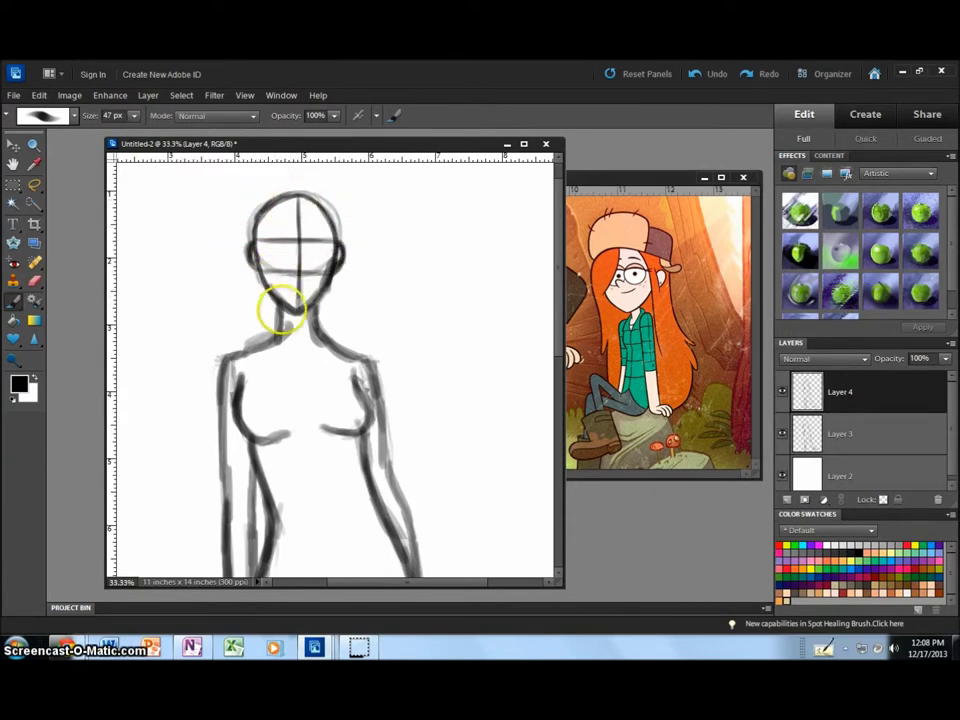
Add another layer and retrace the torso, arms, legs and feet with thinner, cleaner lines
scroll(424, 396, down, 3)
key(ctrl+shift+alt+n)
mouse_move(303, 312)
mouse_down()
mouse_move(306, 390)
mouse_move(356, 386)
mouse_move(398, 508)
mouse_up()
drag(362, 410, 420, 520)
mouse_move(338, 300)
mouse_down()
mouse_move(345, 320)
mouse_move(300, 321)
mouse_move(303, 392)
mouse_up()
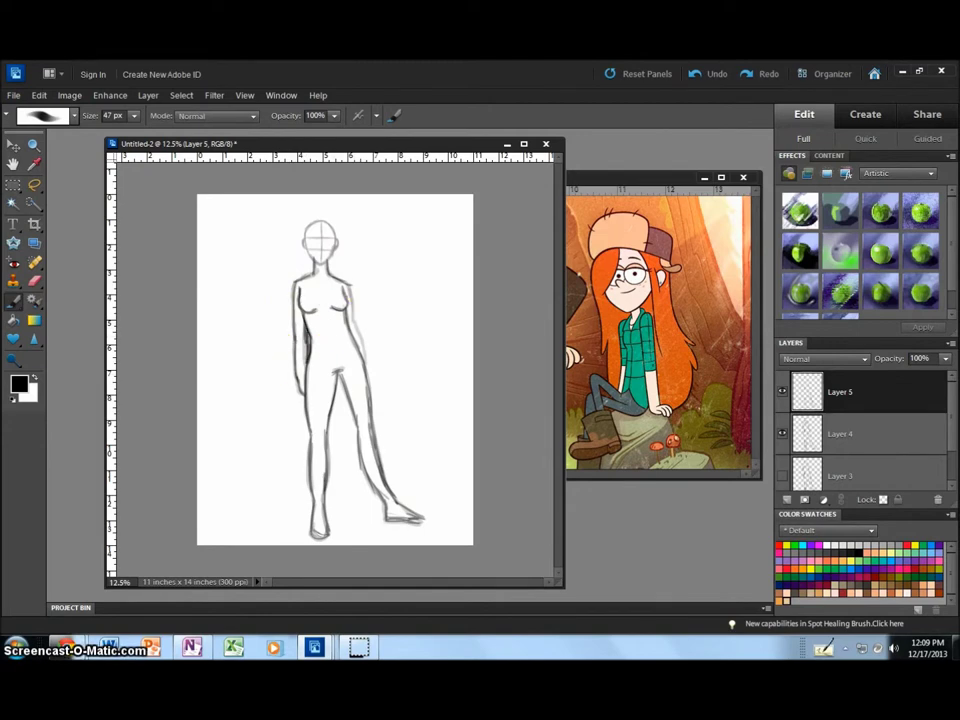
Retrace the neck, face outline and ears on Layer 5
ctrl+click(356, 289)
ctrl+click(248, 266)
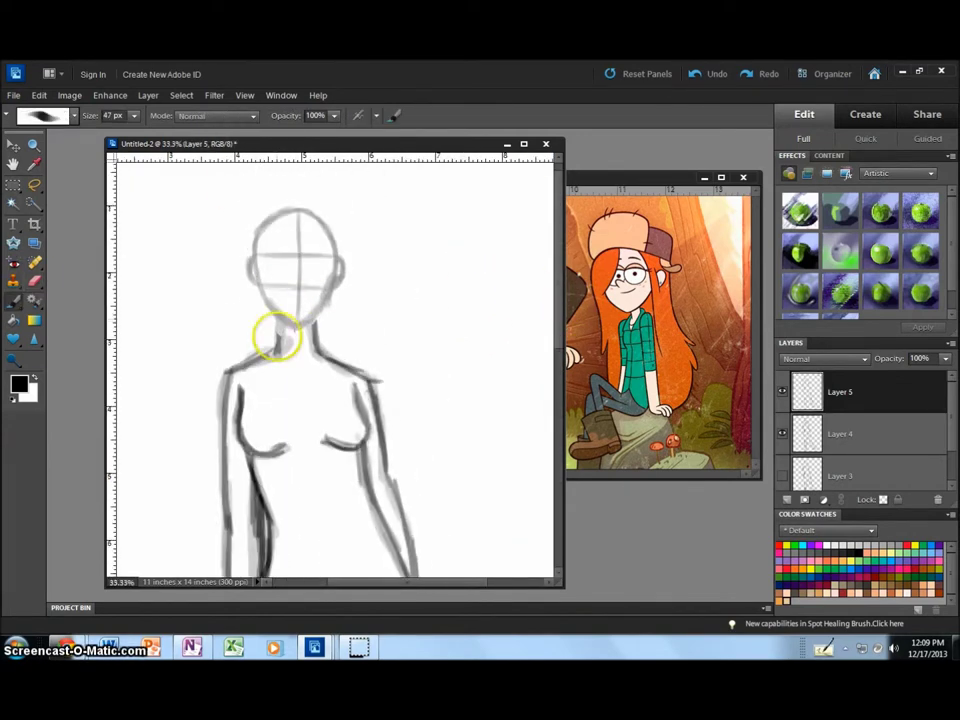
drag(288, 322, 280, 345)
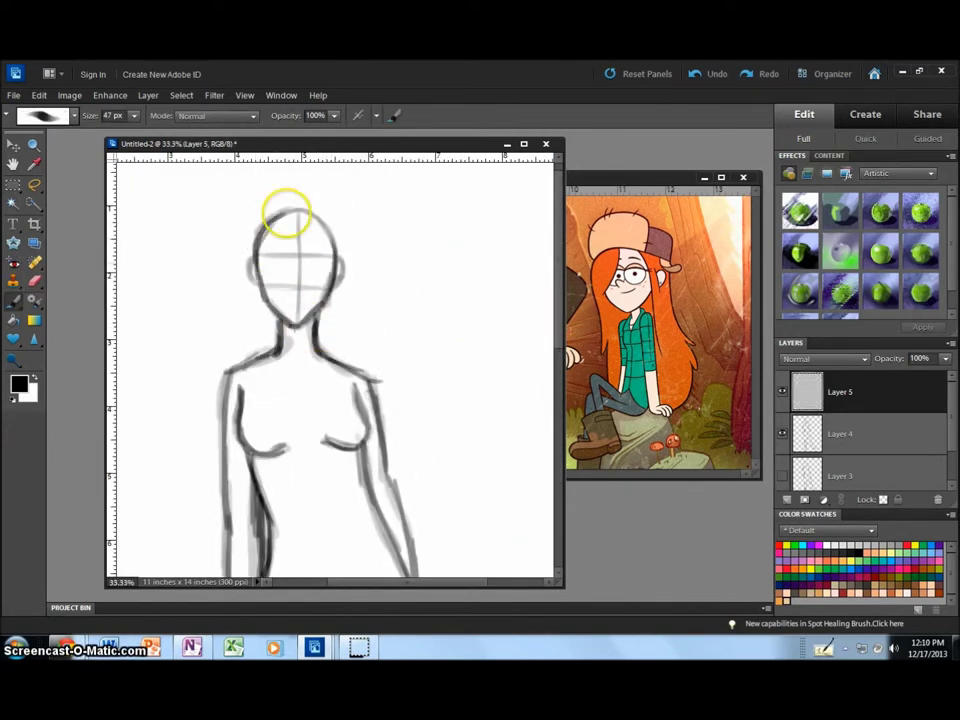
click(245, 272)
alt+click(434, 449)
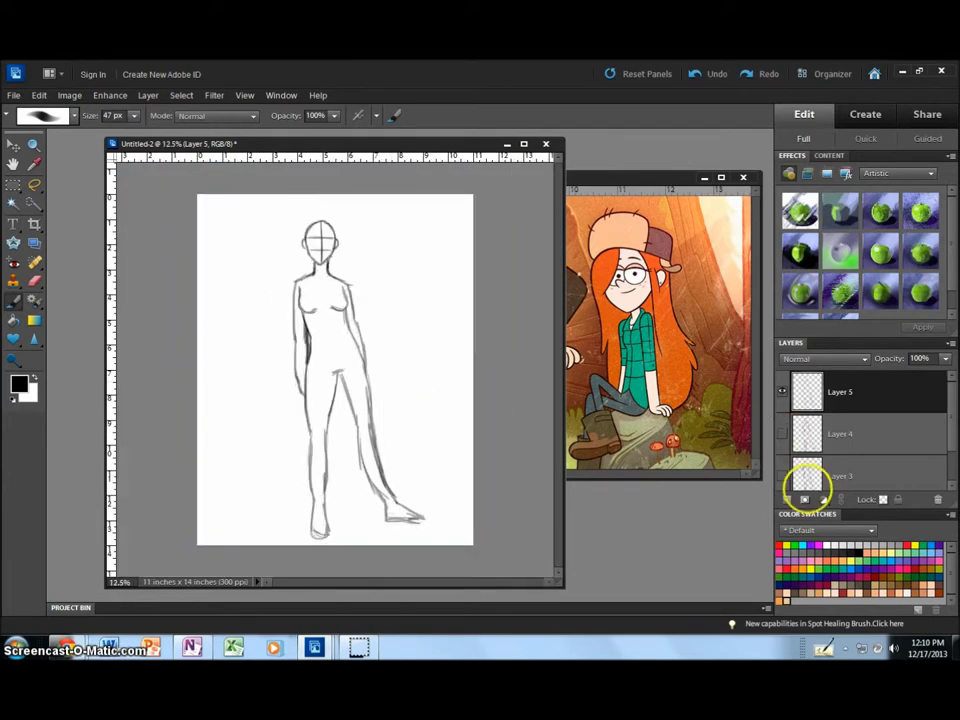
Add a new layer and sketch the shirt's pointed collar, neckline and front opening
click(787, 498)
ctrl+click(553, 281)
ctrl+click(268, 294)
mouse_move(272, 280)
mouse_down()
mouse_move(262, 320)
mouse_move(293, 336)
mouse_up()
mouse_move(318, 280)
mouse_down()
mouse_move(333, 320)
mouse_move(300, 343)
mouse_up()
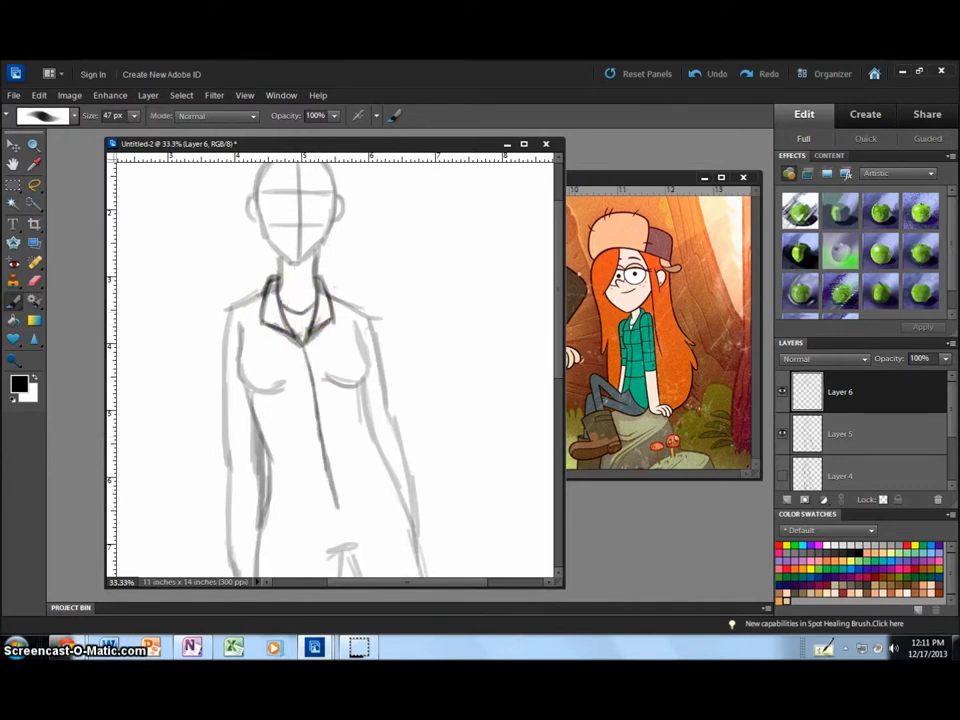
Draw the shirt's rolled-up sleeves, sides and curved split hem over the torso
scroll(330, 360, down, 2)
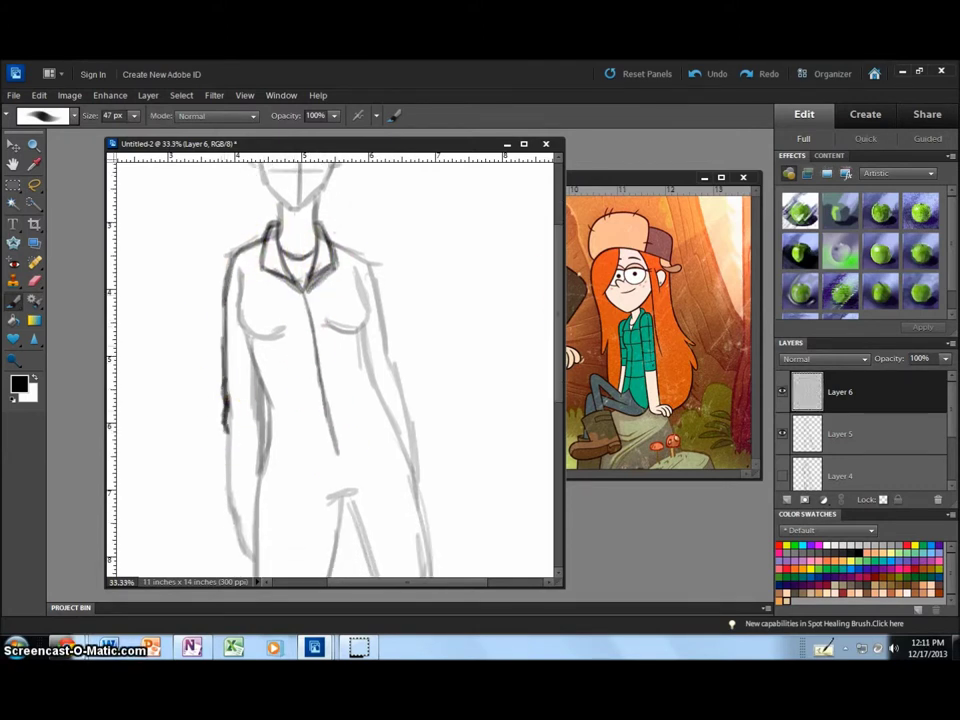
drag(226, 398, 262, 433)
drag(400, 398, 405, 380)
mouse_move(255, 510)
mouse_down()
mouse_move(312, 498)
mouse_move(342, 468)
mouse_move(410, 485)
mouse_up()
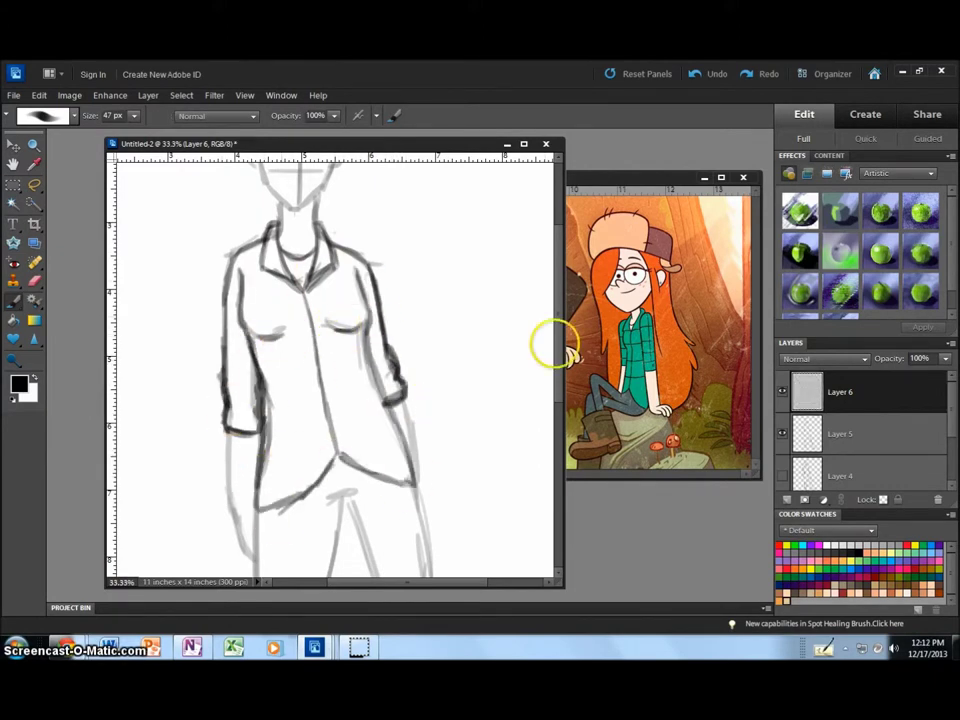
Draw the trouser legs from the shirt hem down to the ankles
scroll(470, 343, down, 5)
key(ctrl+minus)
mouse_move(340, 232)
mouse_down()
mouse_move(318, 362)
mouse_move(383, 340)
mouse_up()
drag(395, 232, 445, 487)
drag(278, 360, 296, 492)
drag(315, 420, 302, 492)
Sketch the boots on both feet with wide cuffs around the ankles
mouse_move(385, 425)
mouse_down()
mouse_move(408, 460)
mouse_move(492, 508)
mouse_up()
drag(432, 490, 432, 525)
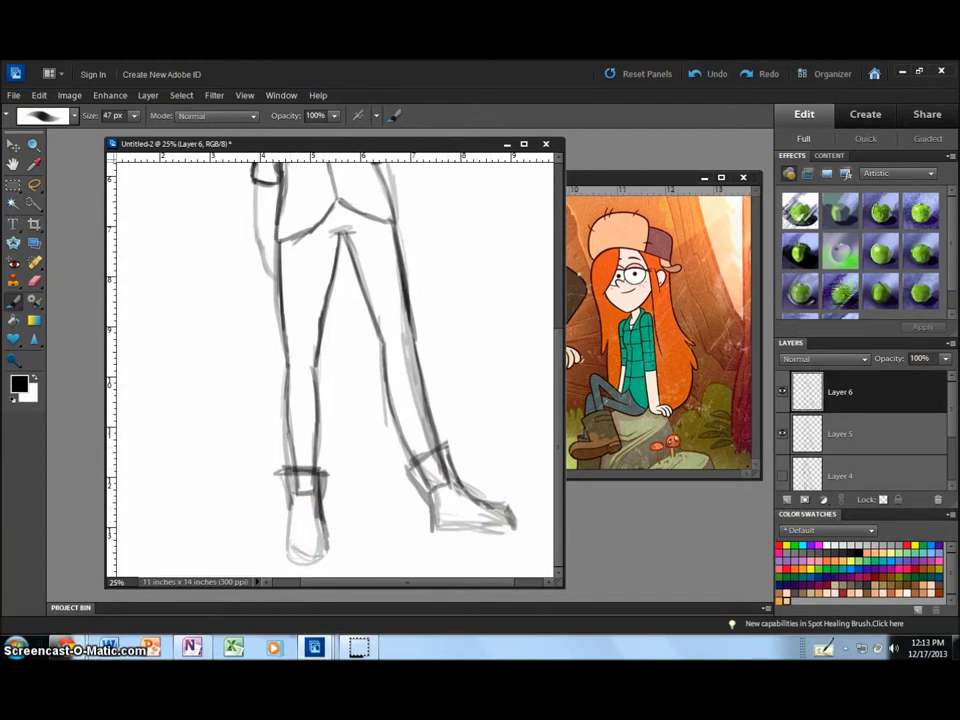
drag(408, 460, 428, 497)
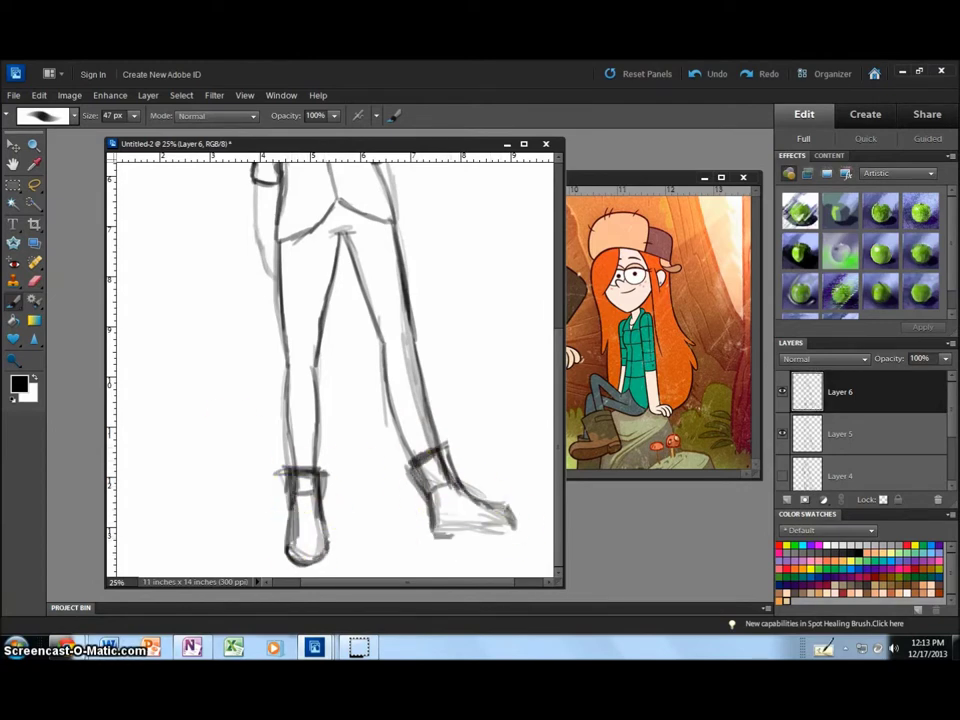
Sketch a cap with a curved brim line over the top of the head on Layer 6
scroll(461, 418, down, 2)
key(ctrl+minus)
key(ctrl+plus)
key(ctrl+plus)
key(ctrl+plus)
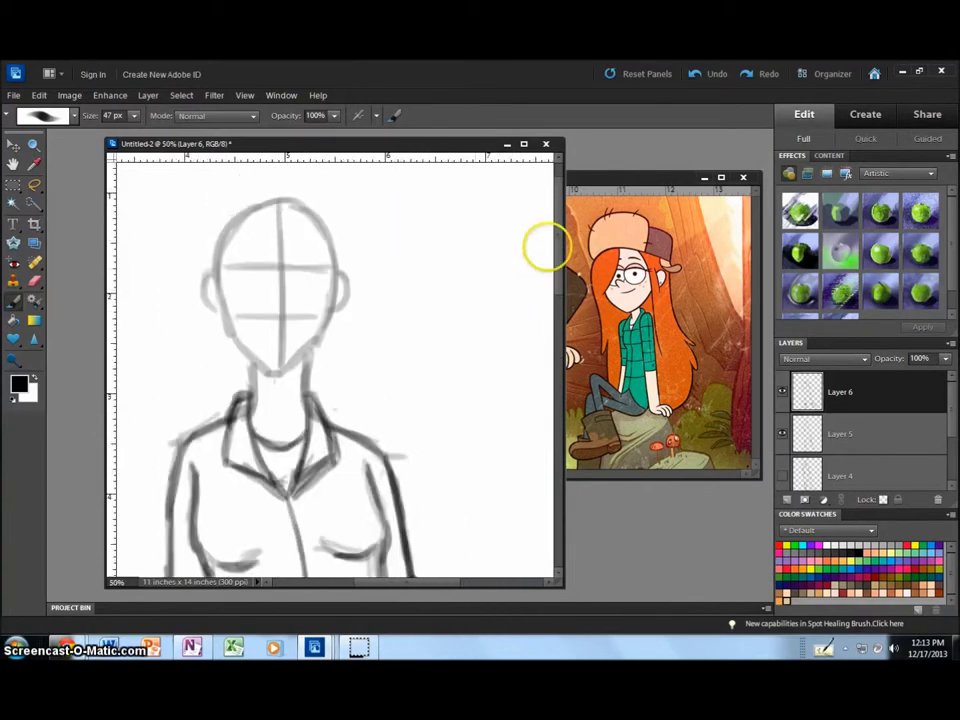
scroll(224, 300, up, 2)
drag(224, 300, 250, 258)
drag(311, 297, 216, 321)
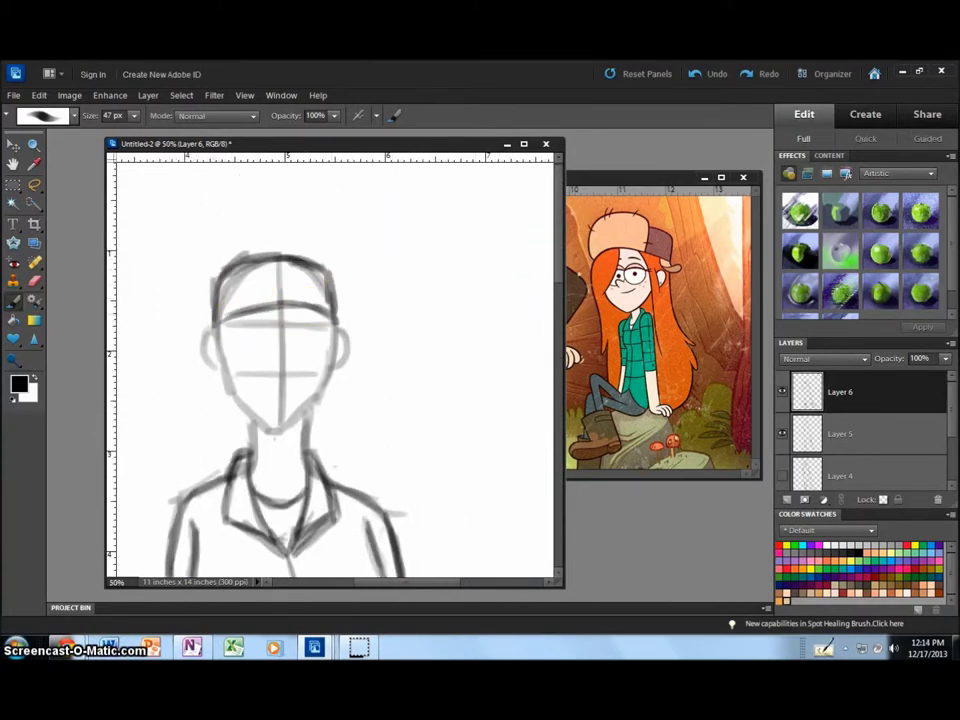
mouse_move(220, 272)
mouse_down()
mouse_move(240, 268)
mouse_move(317, 291)
mouse_move(318, 328)
mouse_up()
drag(228, 326, 240, 332)
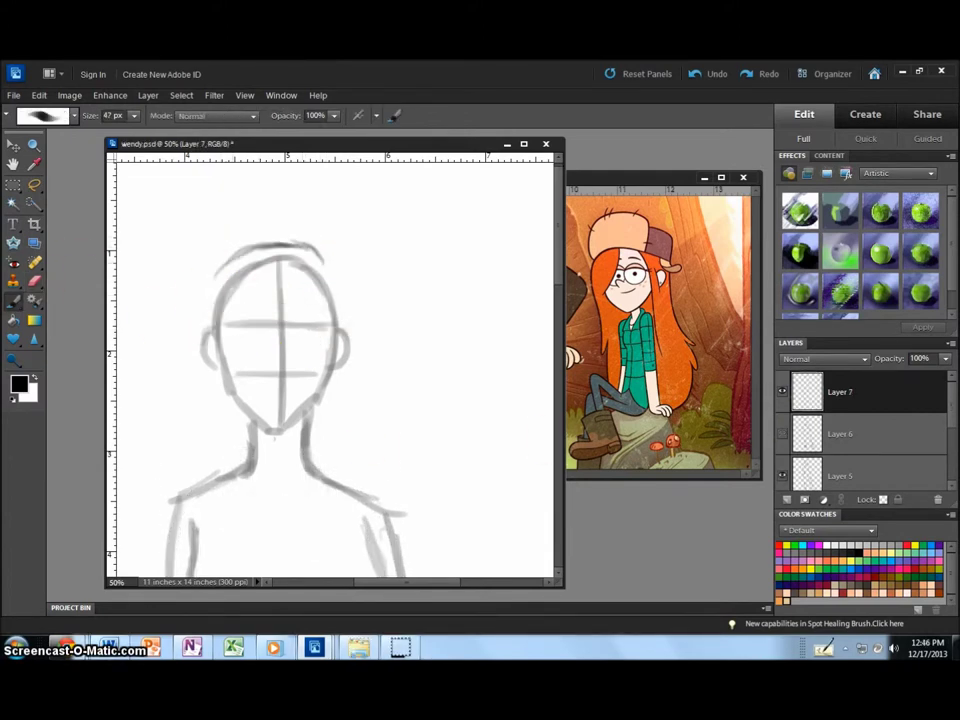
Extend the hair outline down one side of the head, and draw the first eye with a 30 px brush
mouse_move(225, 252)
mouse_down()
mouse_move(207, 290)
mouse_move(195, 380)
mouse_up()
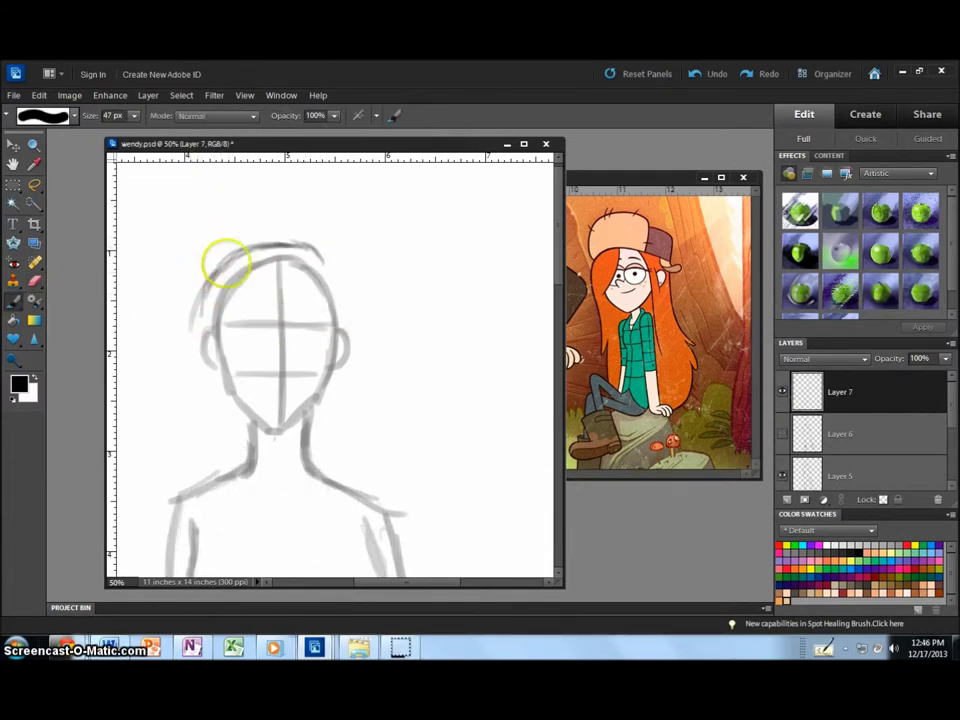
key(ctrl+plus)
key(bracketleft)
key(bracketleft)
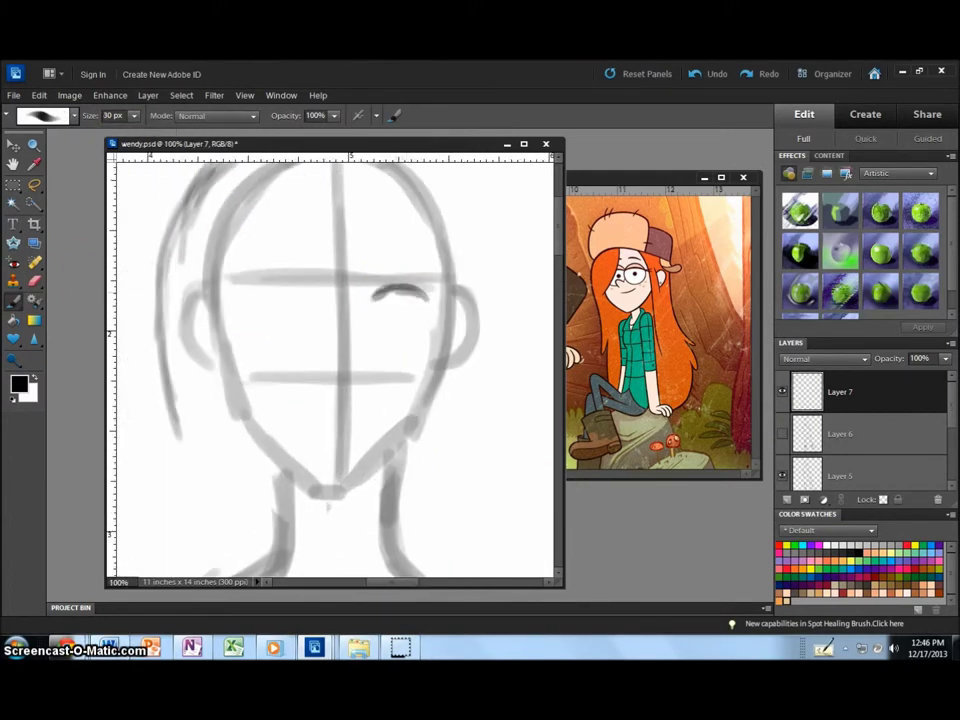
drag(374, 310, 428, 304)
Copy the drawn eye to a new layer, move it across the face as the second eye, and merge the two layers
key(m)
drag(345, 272, 429, 349)
key(ctrl+j)
key(v)
drag(400, 305, 278, 305)
ctrl+click(862, 390)
key(ctrl+e)
key(b)
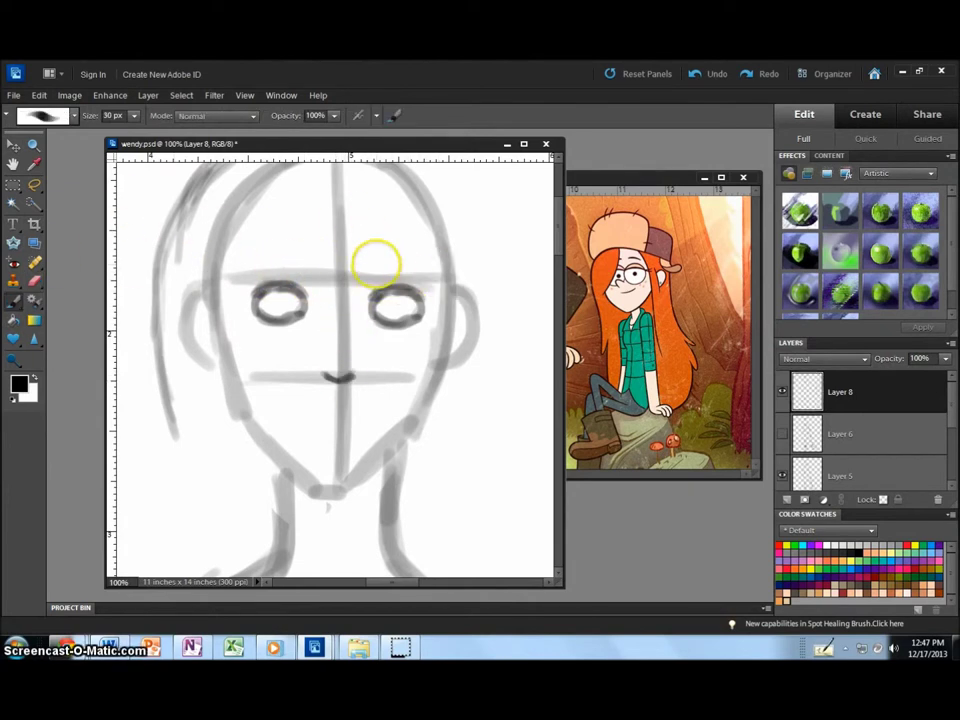
Draw the eyebrows and a slanted smile, and trace the face outline and both ears on Layer 8
drag(375, 268, 428, 283)
drag(252, 271, 305, 263)
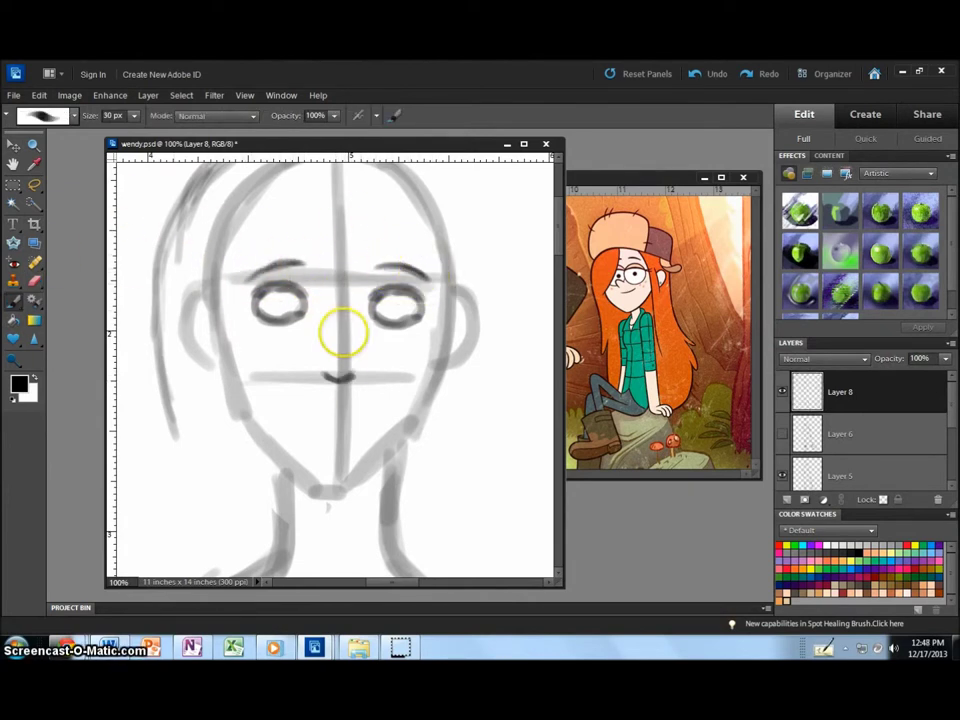
mouse_move(265, 168)
mouse_down()
mouse_move(214, 208)
mouse_move(216, 279)
mouse_move(250, 410)
mouse_move(320, 490)
mouse_move(381, 450)
mouse_move(425, 360)
mouse_move(439, 264)
mouse_up()
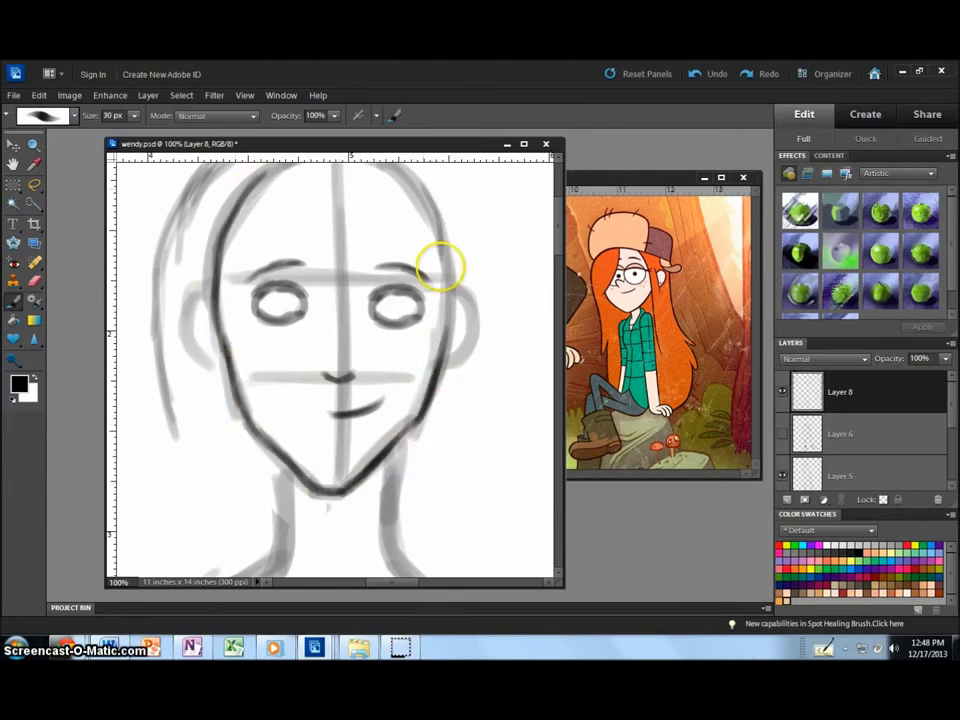
scroll(556, 218, up, 3)
scroll(556, 218, down, 4)
scroll(372, 314, up, 1)
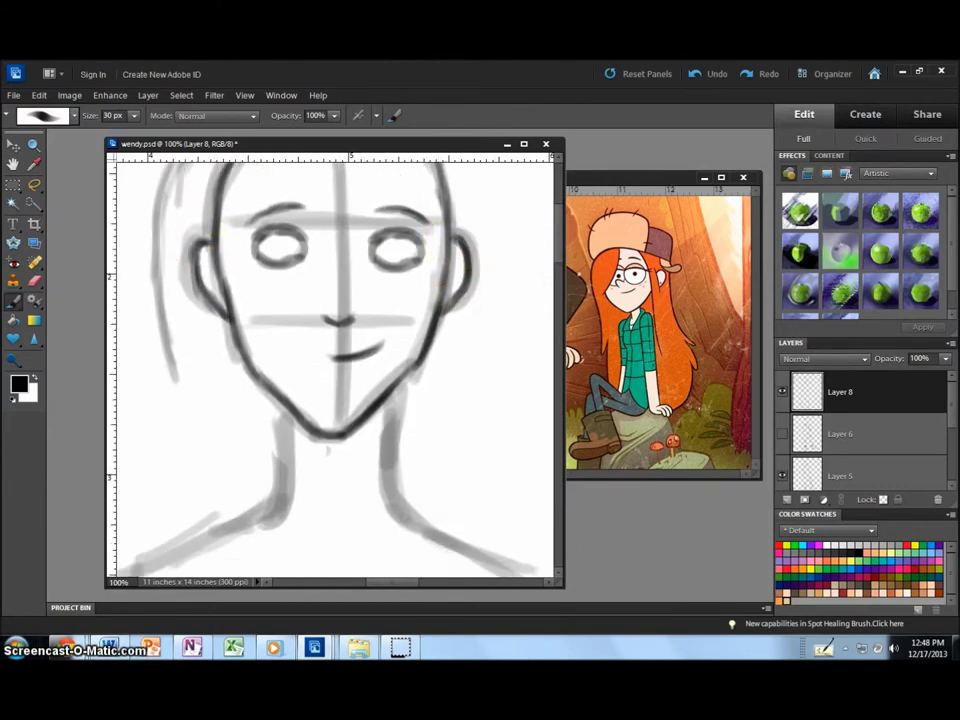
Add a new layer and draw the hair's outer contour, the bangs sweeping over one eye, and strands beside the face
click(787, 499)
key(ctrl+minus)
drag(264, 261, 356, 270)
drag(250, 290, 230, 410)
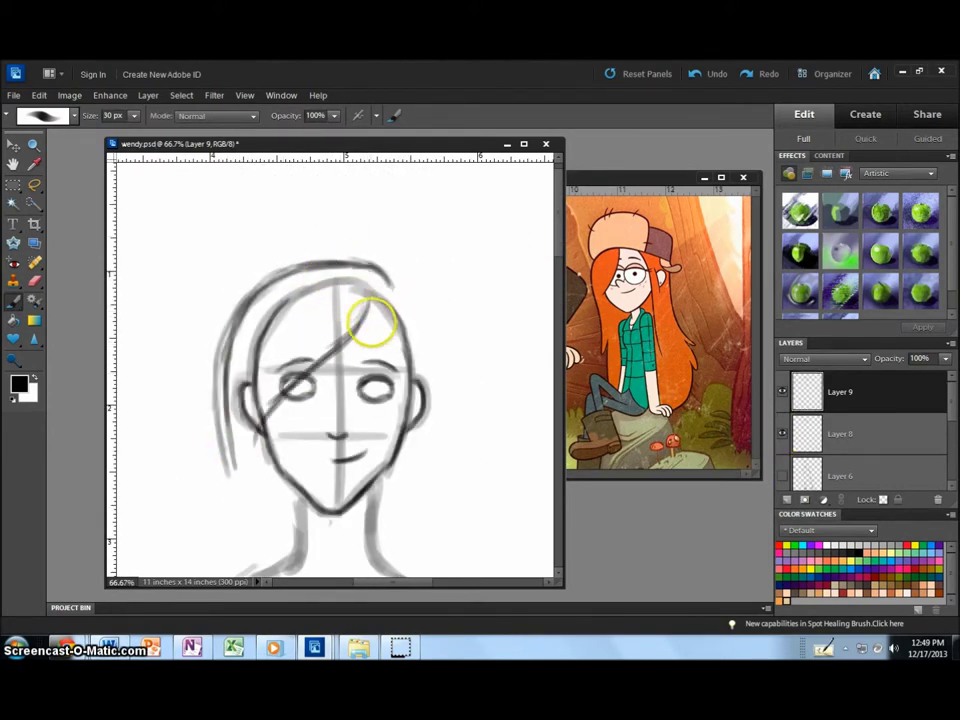
drag(410, 547, 399, 377)
mouse_move(370, 297)
mouse_down()
mouse_move(253, 439)
mouse_move(270, 502)
mouse_up()
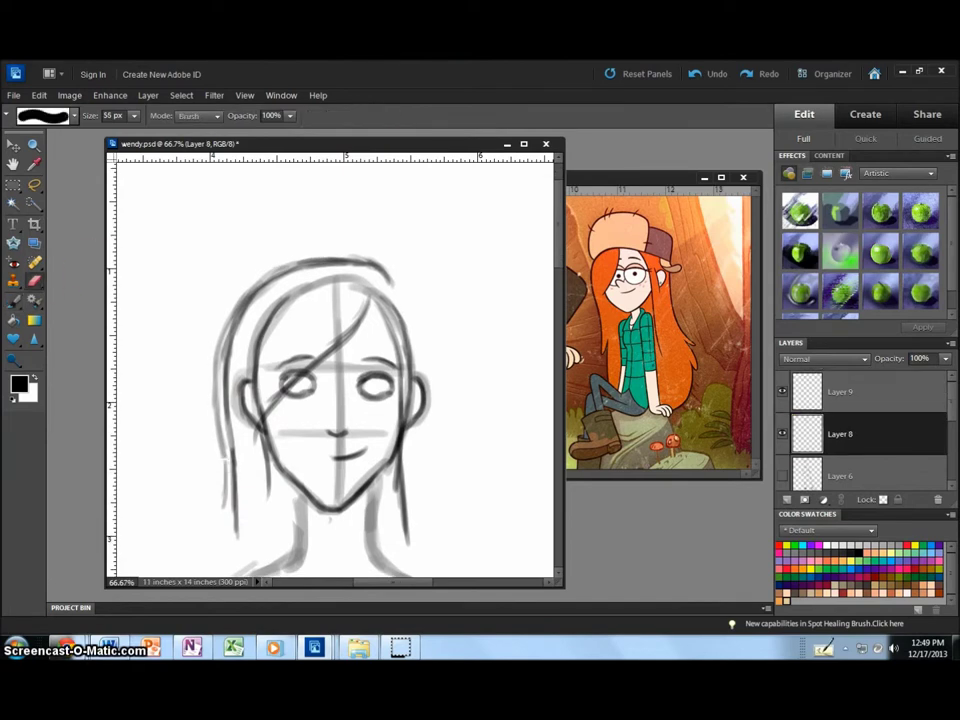
Extend the long hair outline past the shoulders on both sides of the head, adding loose strands at the ends on Layer 9
scroll(414, 208, down, 2)
drag(440, 303, 465, 500)
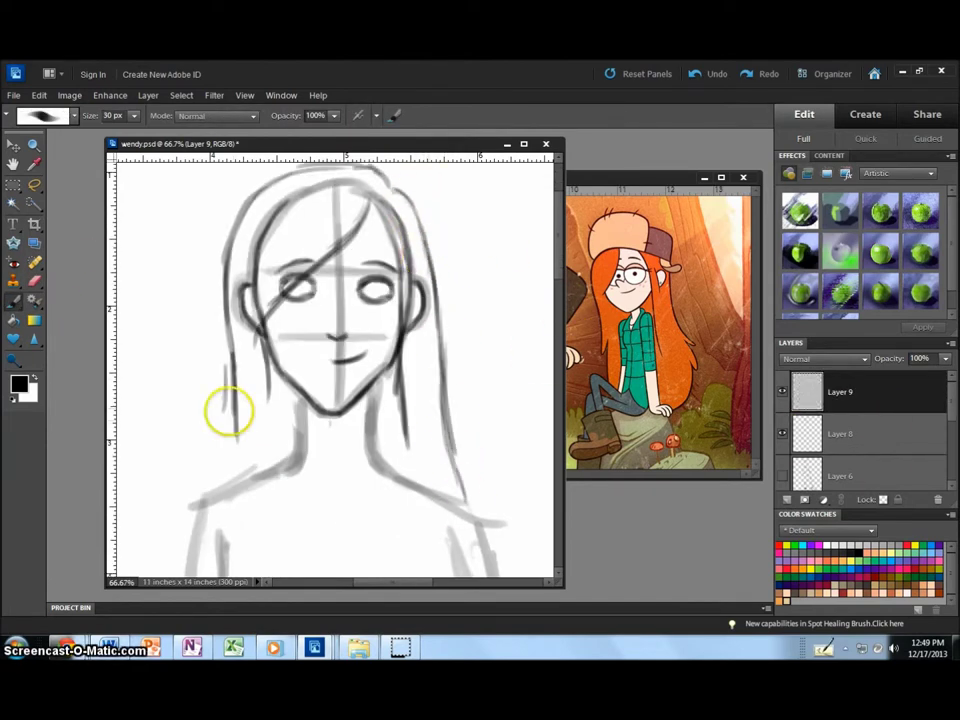
drag(229, 407, 205, 495)
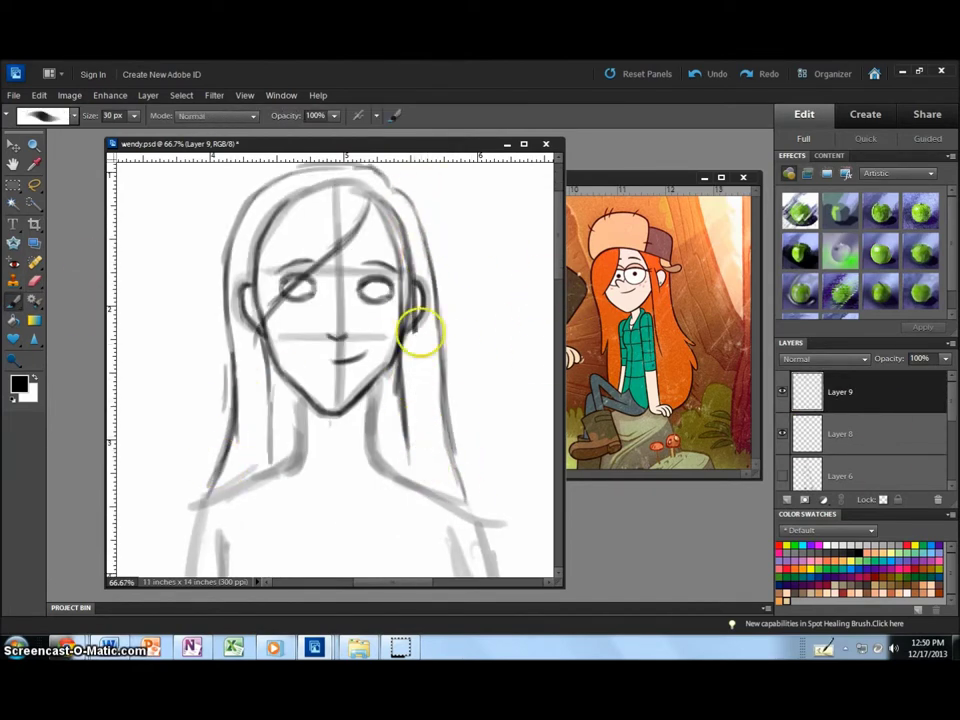
key(ctrl+minus)
key(ctrl+minus)
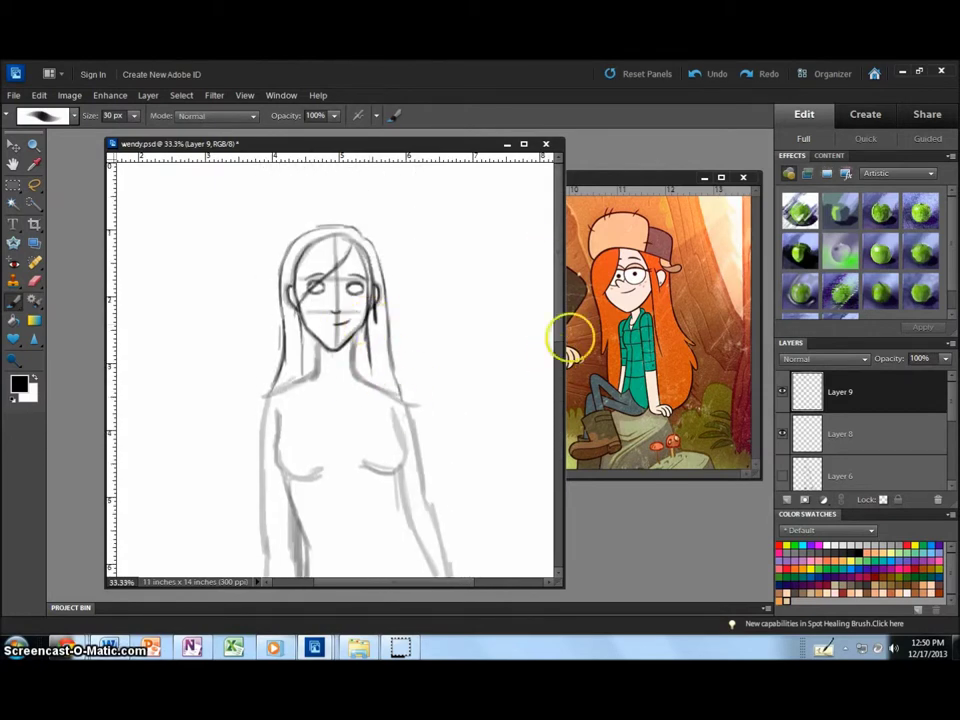
scroll(381, 354, down, 3)
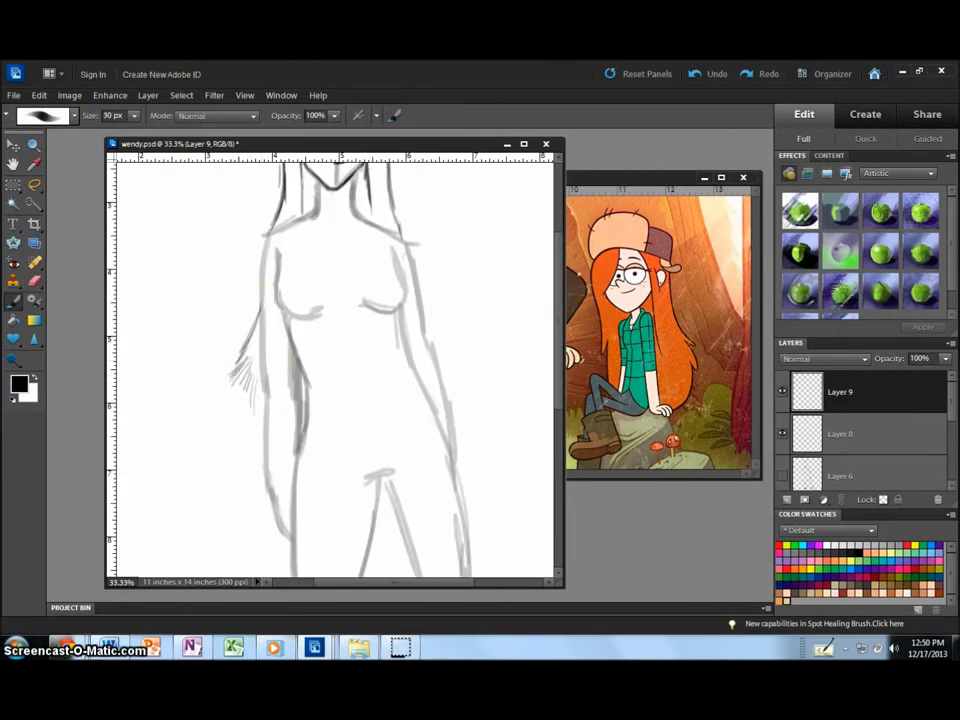
Resize and reposition the hat sketch on Layer 6 so that it fits around the top of the head
scroll(330, 360, up, 3)
key(ctrl+plus)
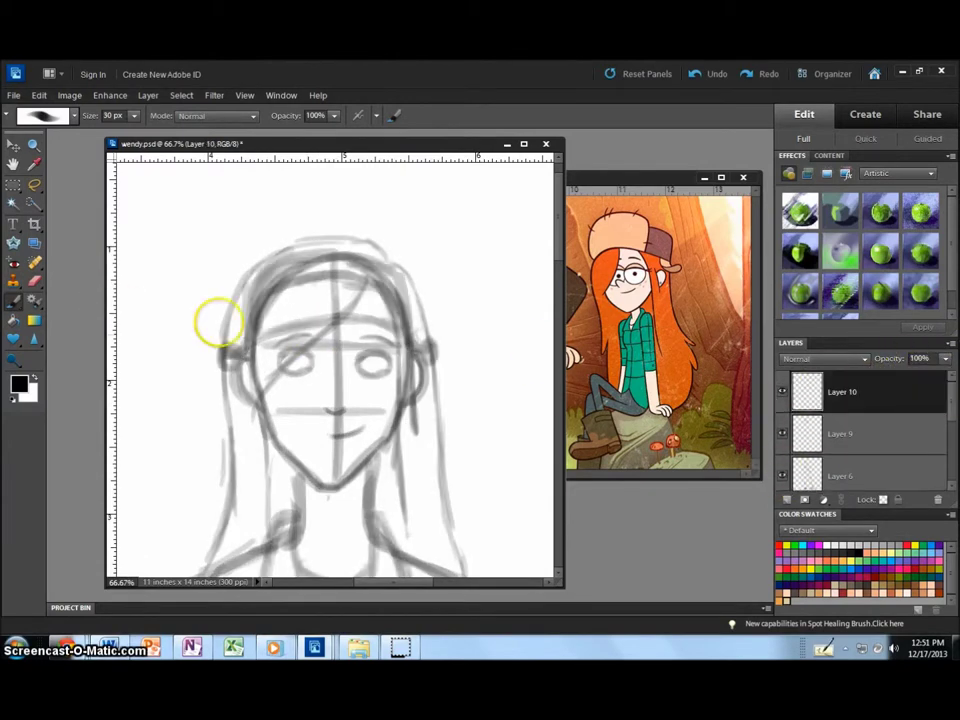
click(13, 145)
drag(508, 229, 552, 210)
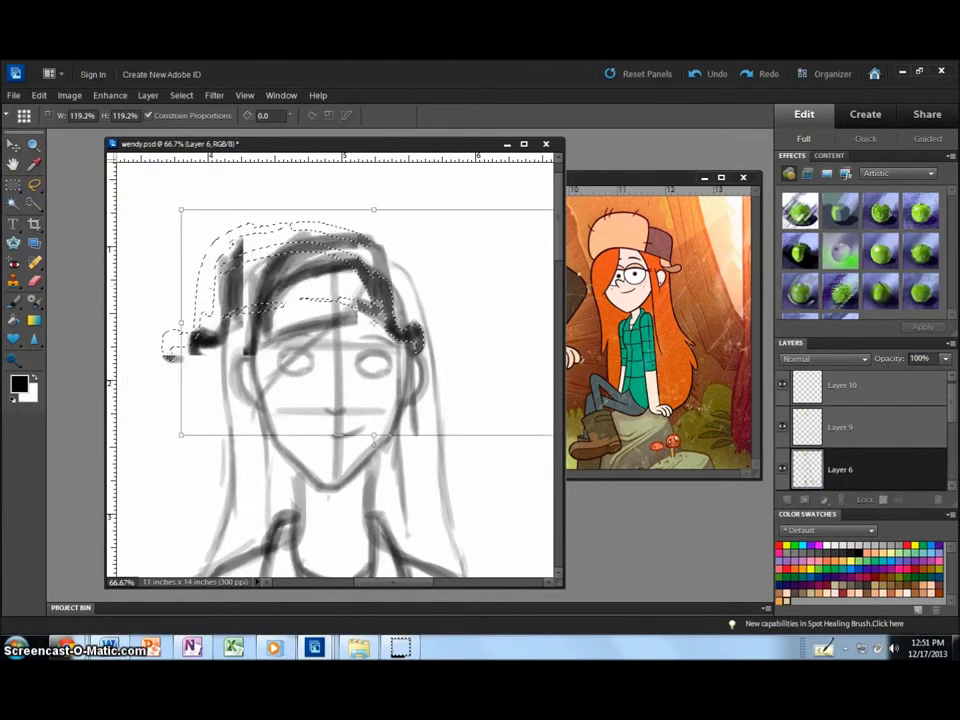
mouse_move(171, 326)
mouse_down()
mouse_move(200, 300)
mouse_move(330, 235)
mouse_move(156, 321)
mouse_move(167, 321)
mouse_up()
double_click(414, 321)
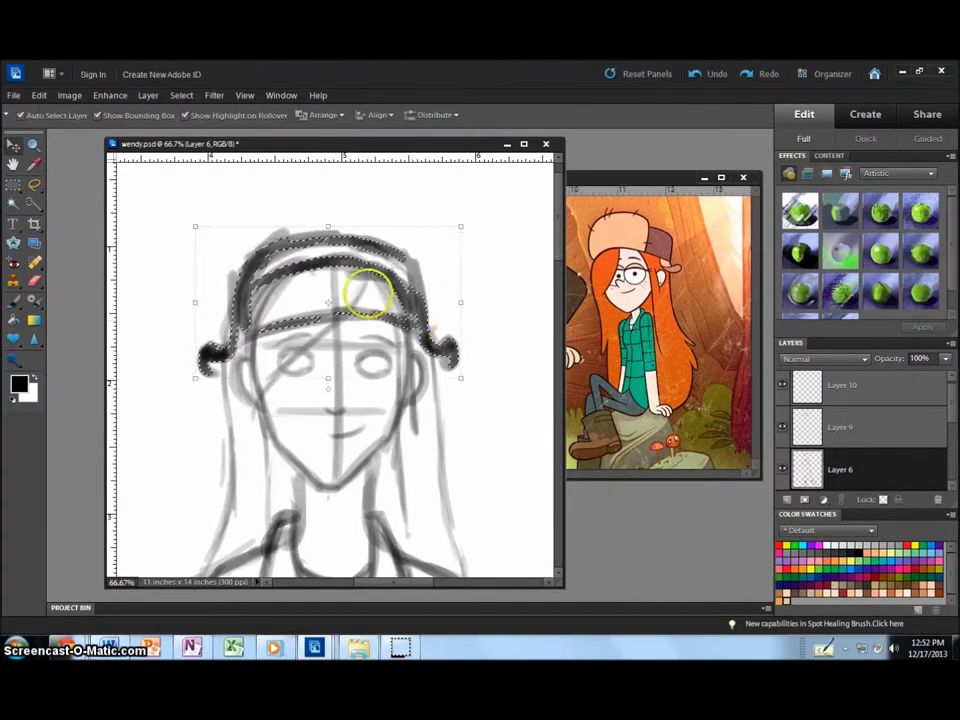
Lower the opacity of the Layer 6 clothing sketch and trace the hat's crown, brim and ear flaps on Layer 10
key(b)
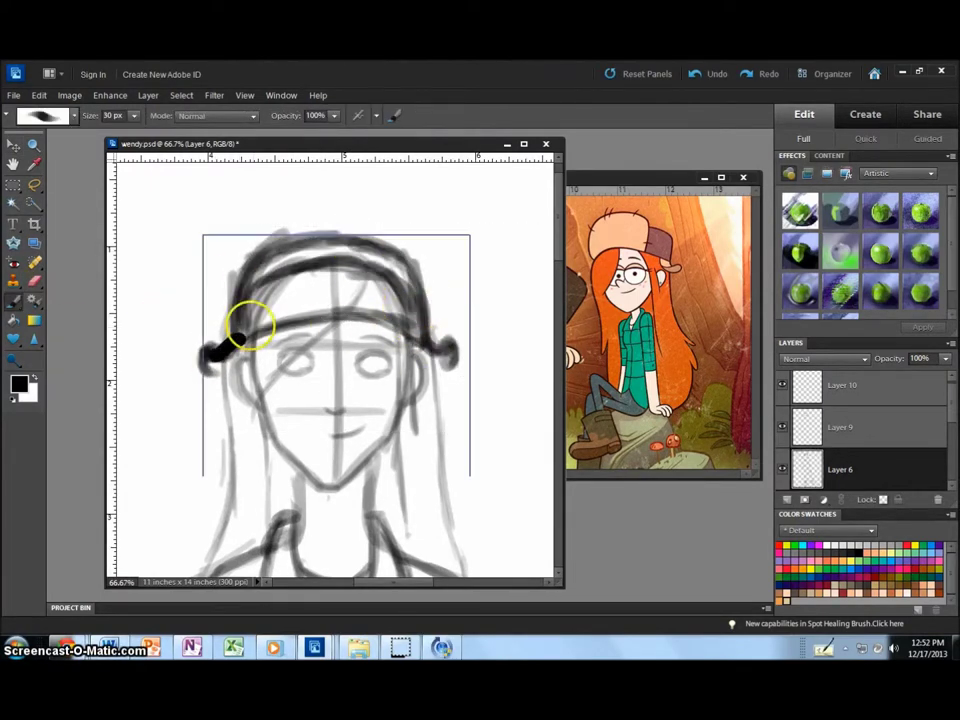
drag(889, 358, 862, 358)
click(840, 391)
mouse_move(245, 342)
mouse_down()
mouse_move(418, 339)
mouse_move(236, 268)
mouse_move(415, 268)
mouse_up()
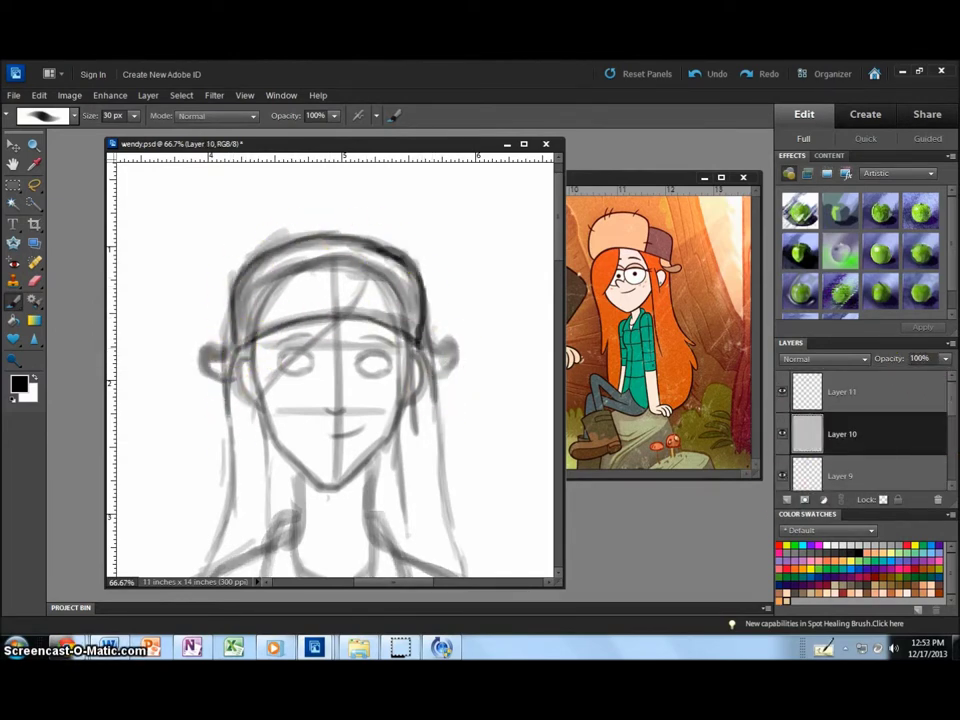
click(214, 345)
mouse_move(254, 287)
mouse_down()
mouse_move(339, 253)
mouse_move(395, 258)
mouse_up()
Trace the slanted bangs, the long hair strands and the face outline down to the chin on Layer 10
scroll(330, 360, down, 2)
mouse_move(358, 199)
mouse_down()
mouse_move(248, 329)
mouse_move(229, 422)
mouse_up()
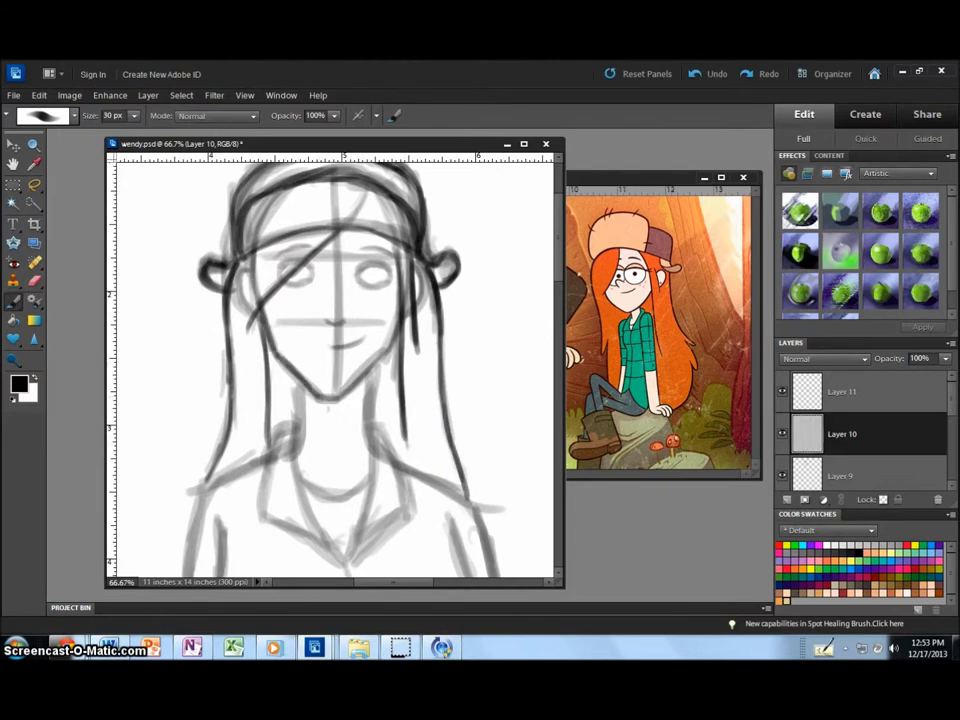
mouse_move(265, 302)
mouse_down()
mouse_move(311, 390)
mouse_move(360, 372)
mouse_up()
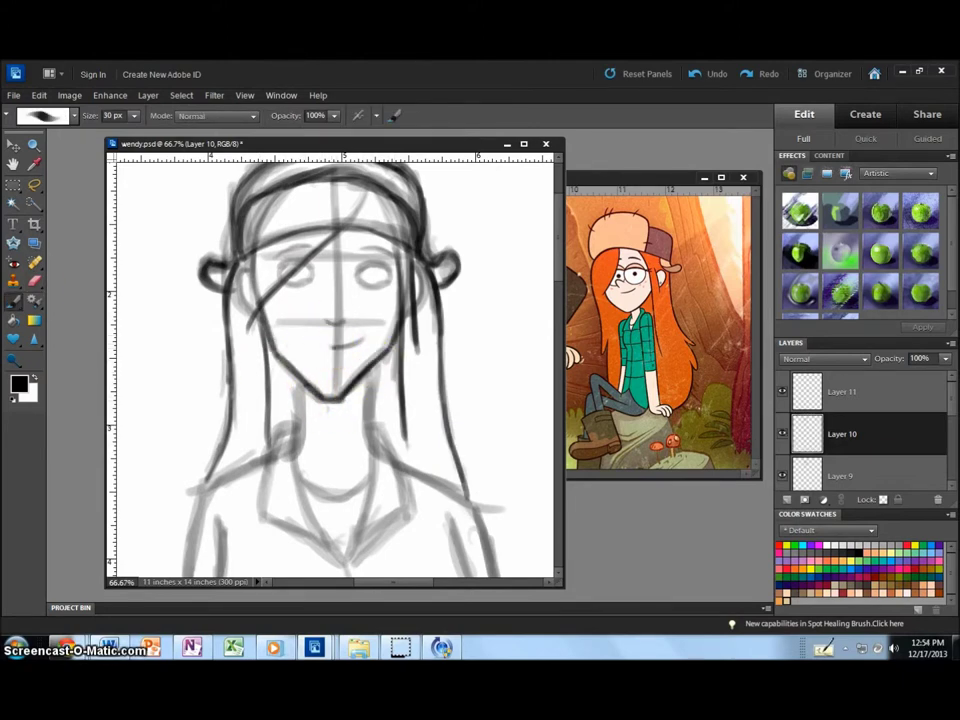
Trace the nose, smile, eyebrow and both eyes with dark pupils, leaving one eye partly covered by the bangs
key(ctrl+plus)
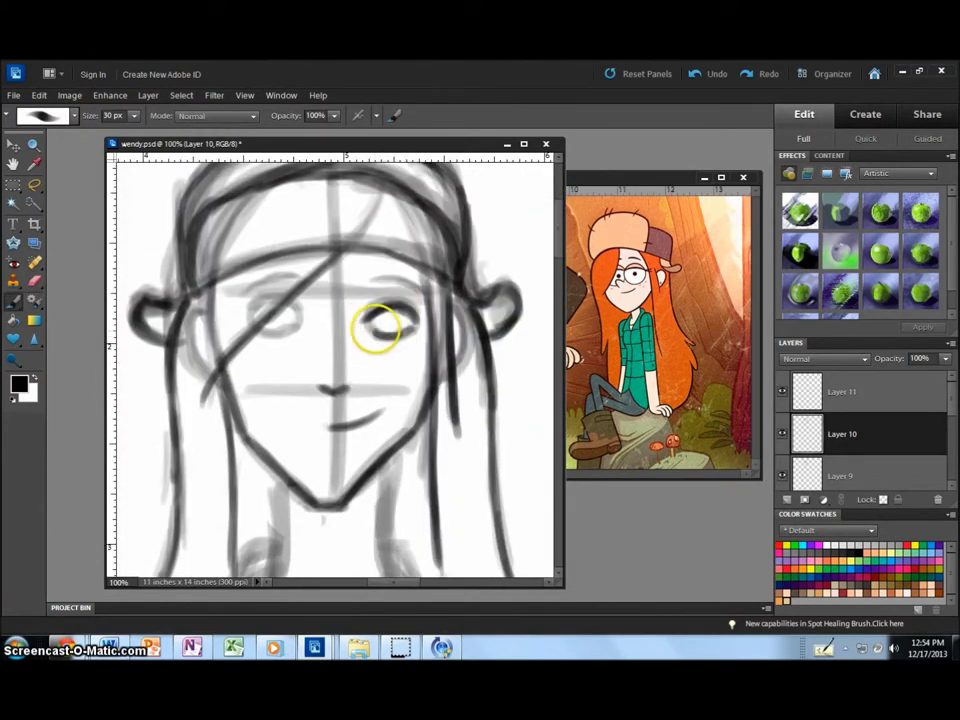
drag(418, 282, 375, 279)
drag(274, 317, 281, 328)
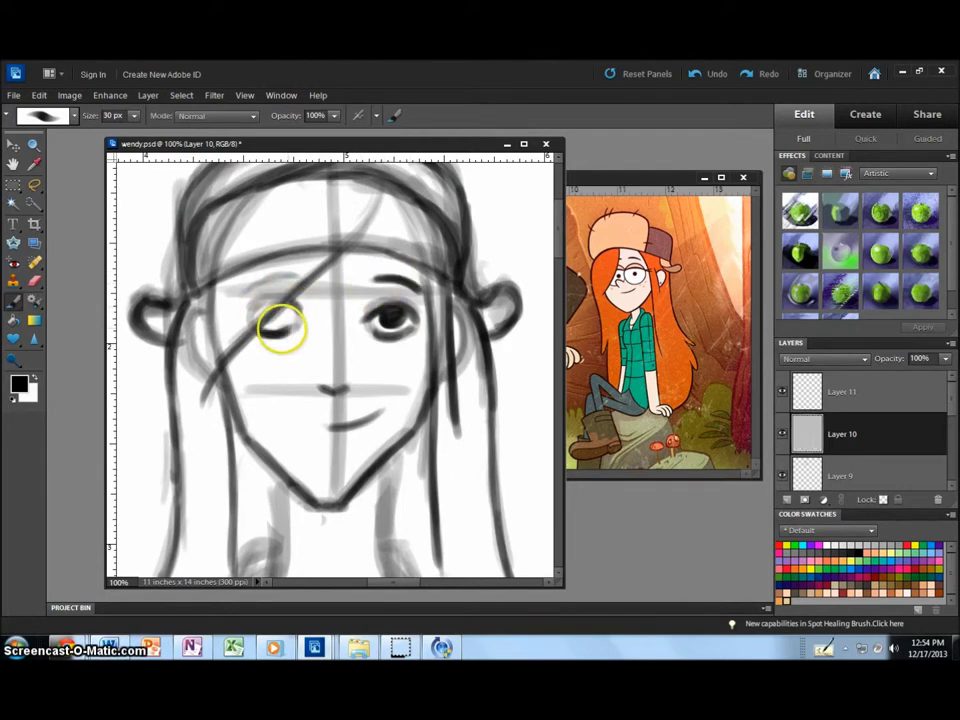
Trace the neck and the shirt's pointed collar on Layer 10
scroll(456, 208, down, 2)
key(ctrl+minus)
key(ctrl+minus)
key(ctrl+minus)
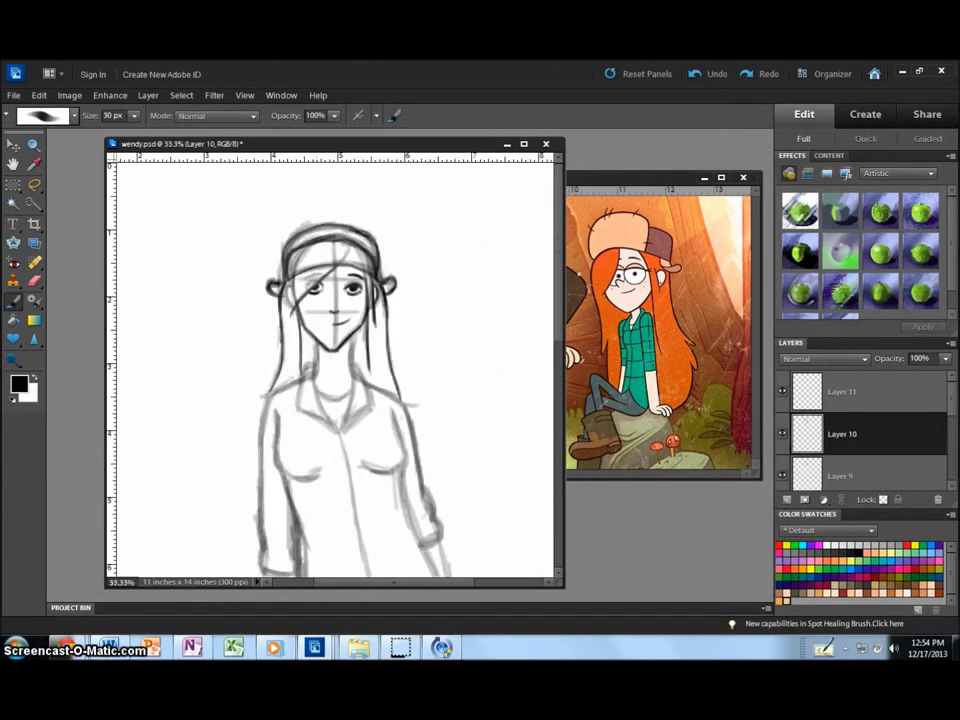
drag(305, 365, 340, 400)
Trace the shirt's front opening, both sides of the torso and the curved bottom hem
scroll(285, 340, down, 2)
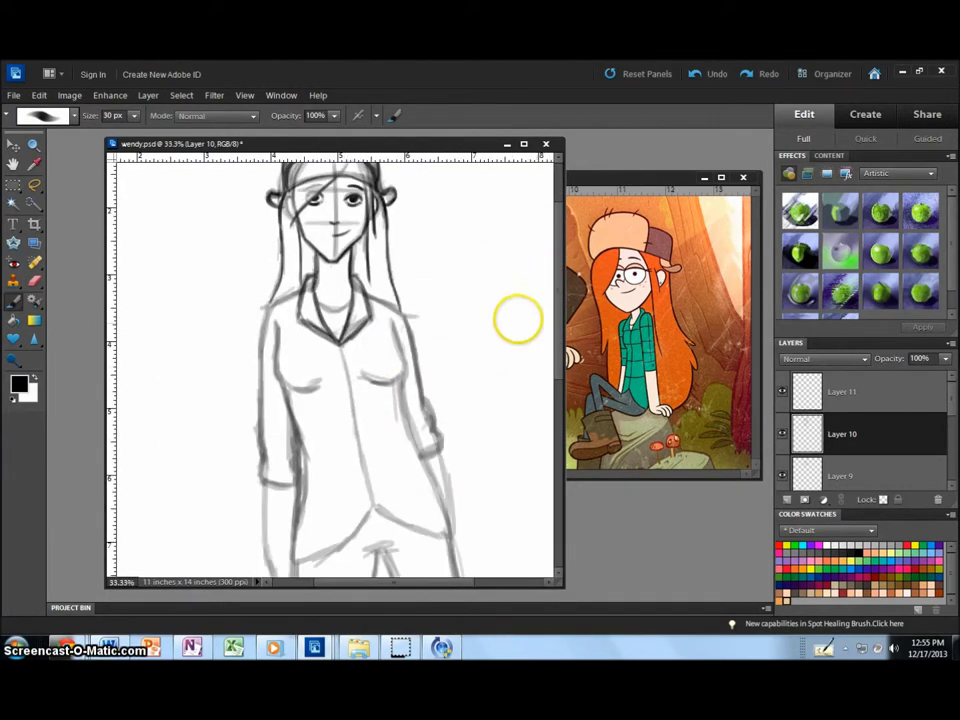
drag(279, 327, 298, 545)
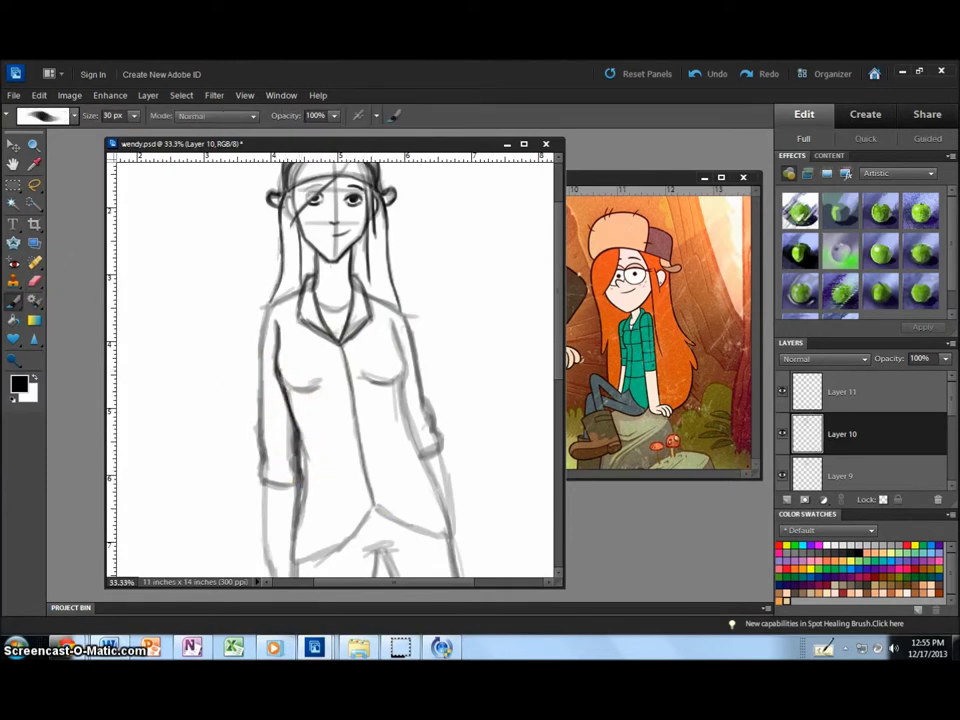
drag(437, 452, 452, 543)
click(303, 560)
drag(350, 380, 369, 375)
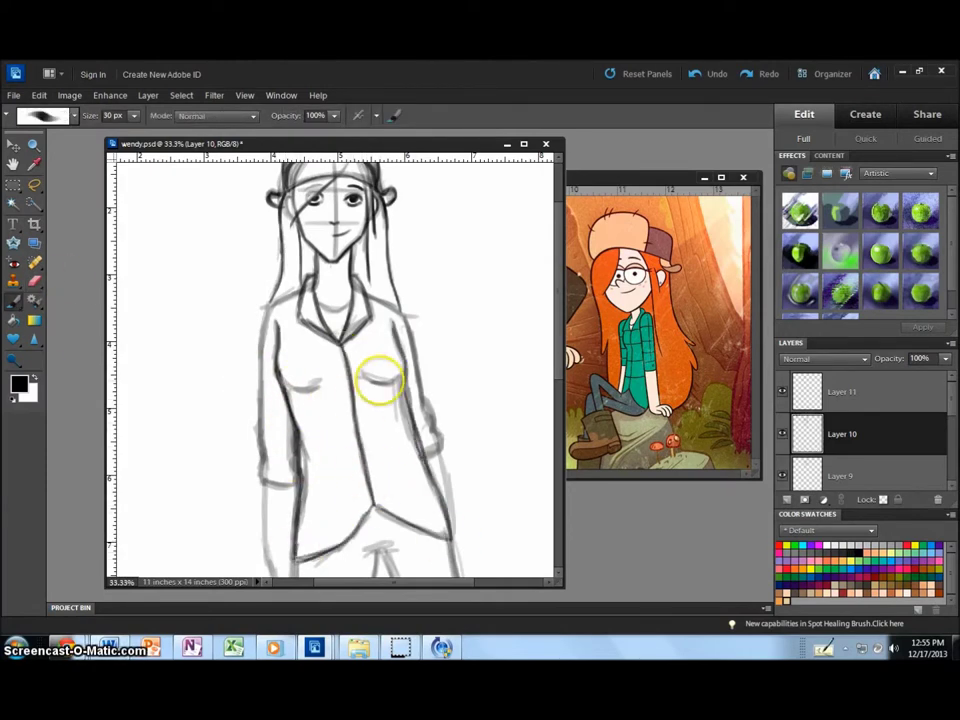
Trace the shoulders and sleeves, adding buttoned cuffs and fold lines near the elbows
drag(400, 332, 424, 408)
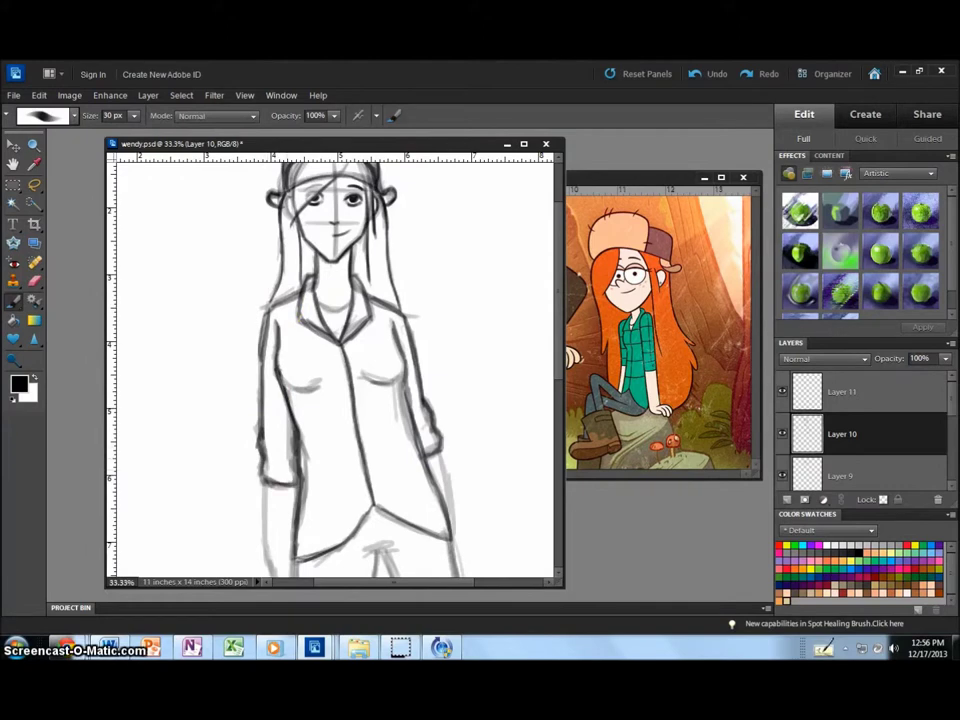
drag(256, 466, 294, 480)
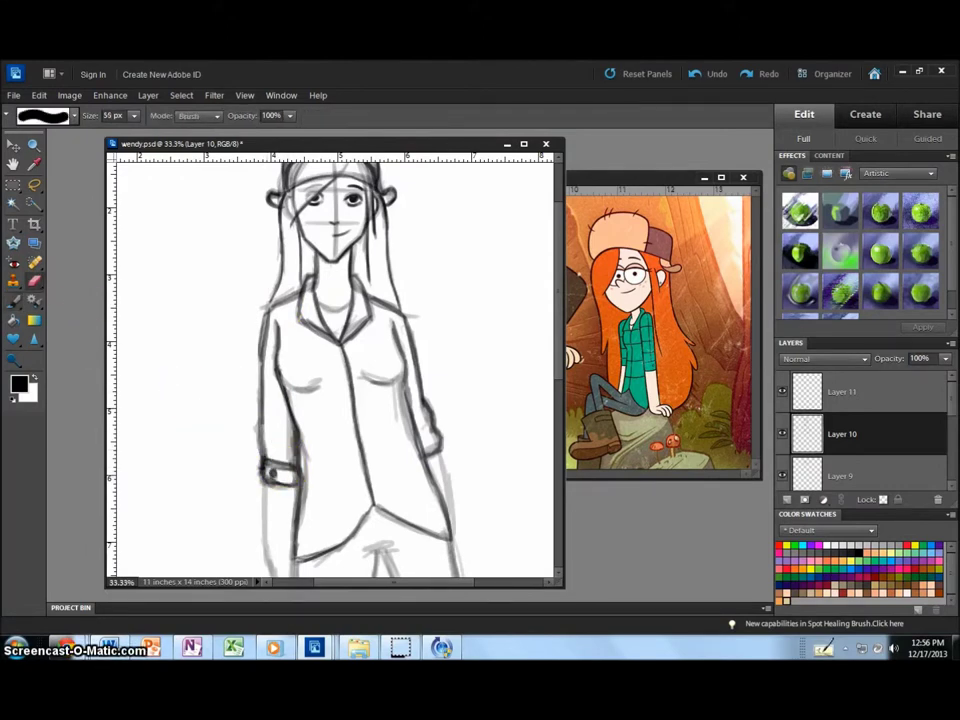
mouse_move(272, 405)
mouse_down()
mouse_move(266, 445)
mouse_move(316, 378)
mouse_up()
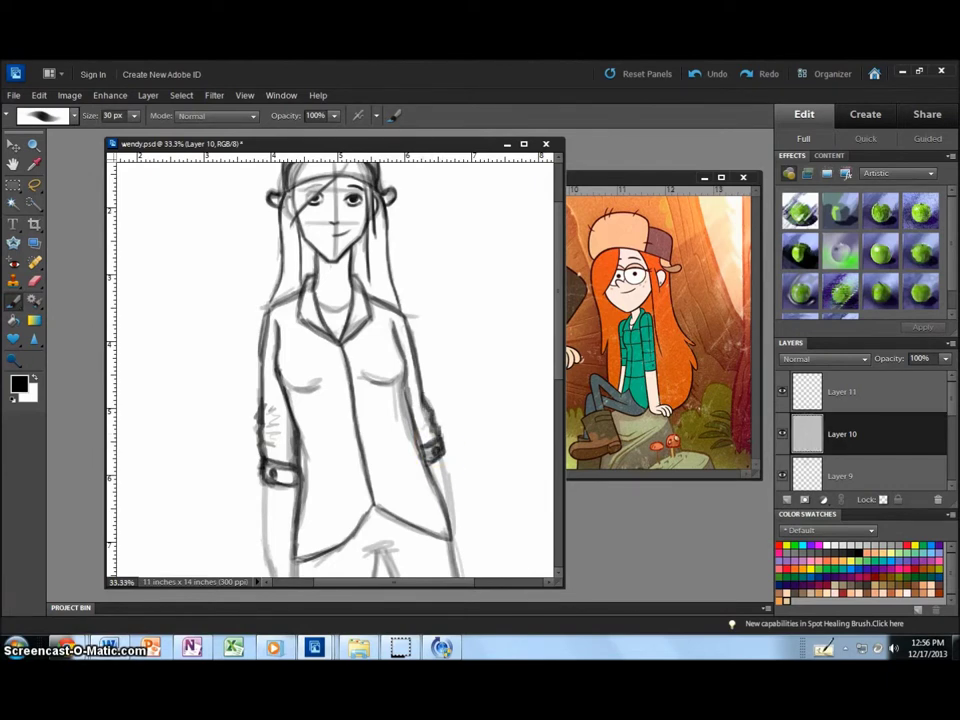
Trace the forearm below the cuff and outline both legs from the shirt hem to the boot tops
scroll(253, 317, down, 3)
drag(285, 437, 293, 425)
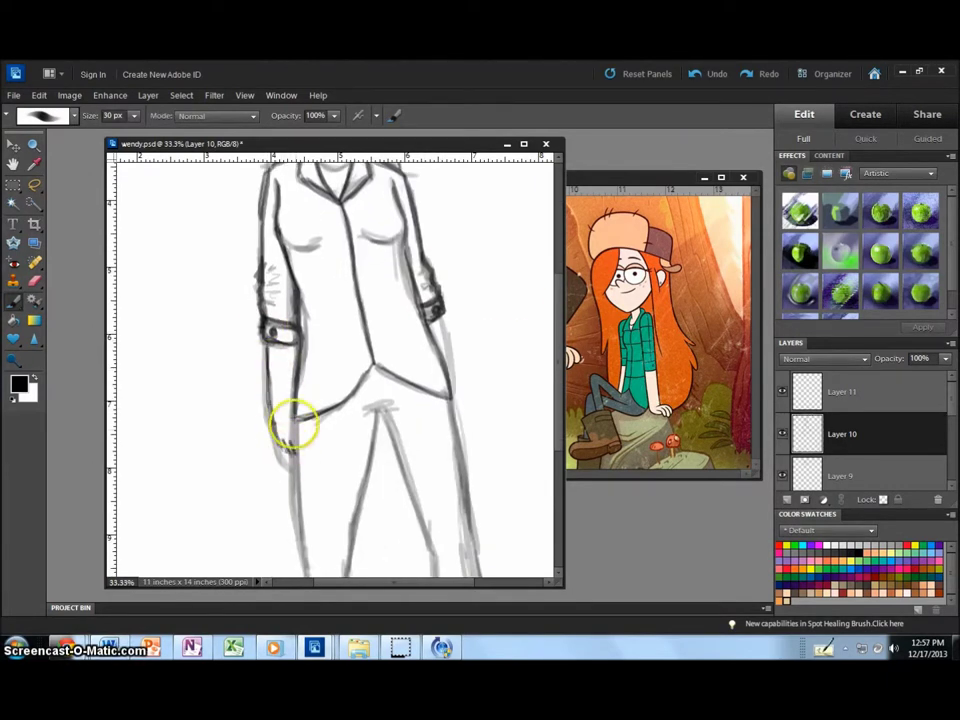
scroll(330, 360, down, 5)
click(340, 387)
scroll(340, 387, up, 1)
drag(470, 360, 499, 456)
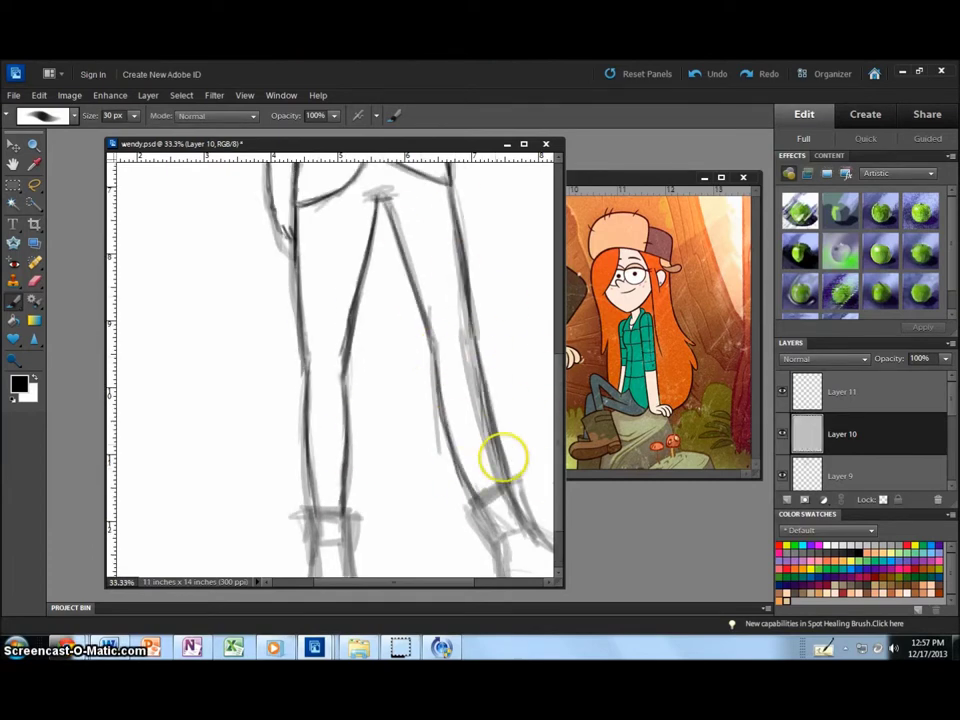
Trace both boots, including their cuffs, toes and the sideways boot's sole and heel
scroll(322, 410, down, 2)
click(322, 410)
drag(304, 433, 360, 437)
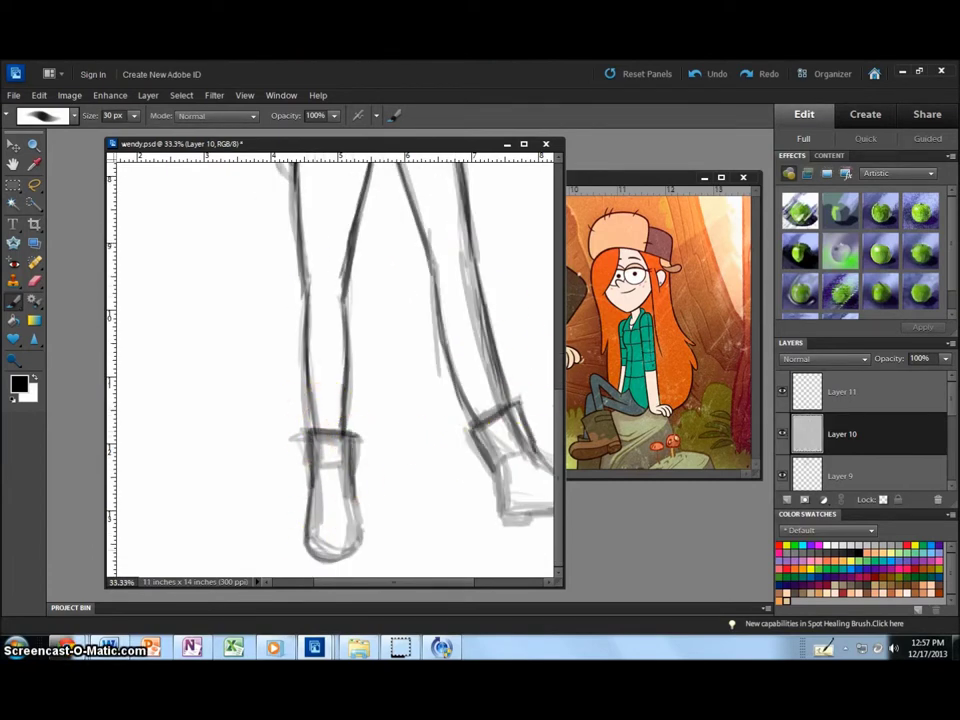
drag(377, 583, 420, 583)
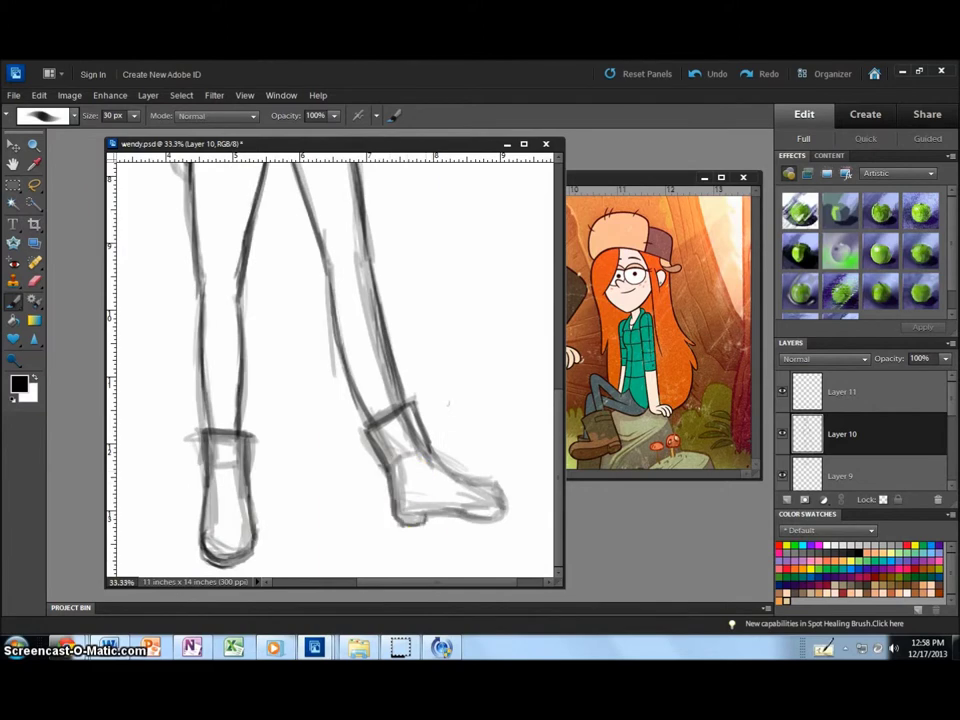
Hide the rough sketch layers beneath Layer 10 so only the traced line drawing shows
key(ctrl+minus)
key(ctrl+minus)
key(ctrl+minus)
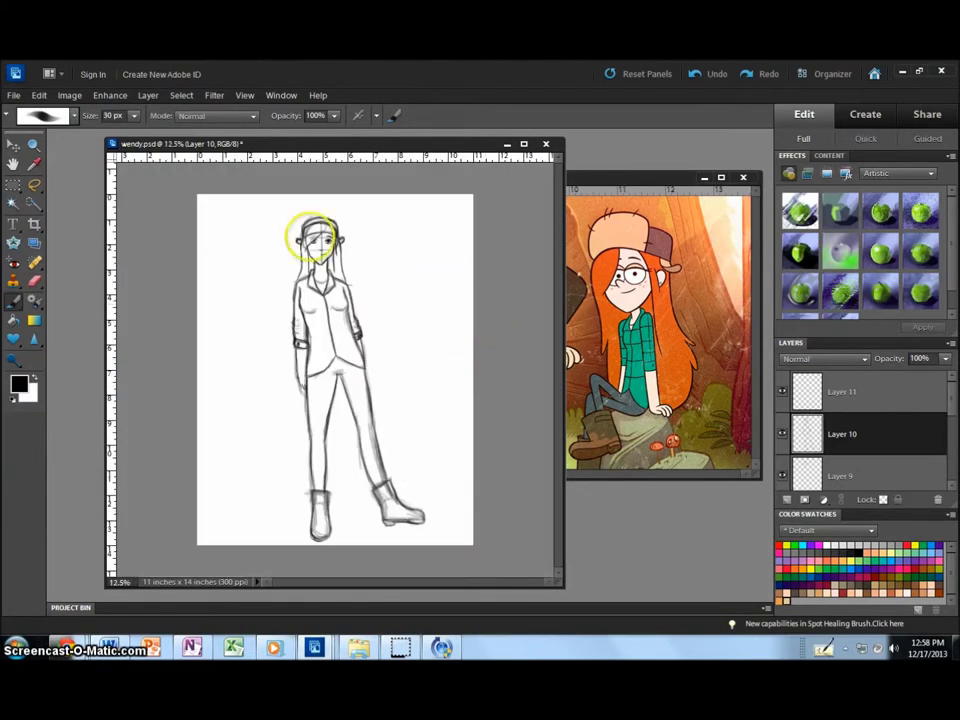
key(v)
scroll(860, 430, down, 2)
click(782, 456)
click(231, 317)
Redraw the bare forearm and the hand with curled fingers beside the hip on Layer 10
key(b)
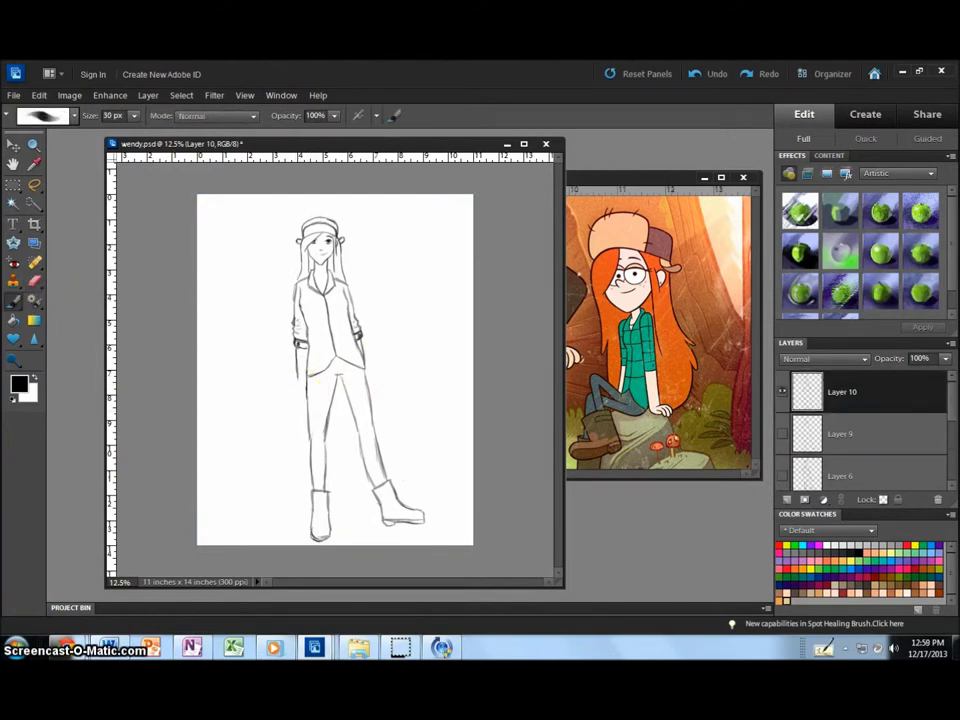
key(b)
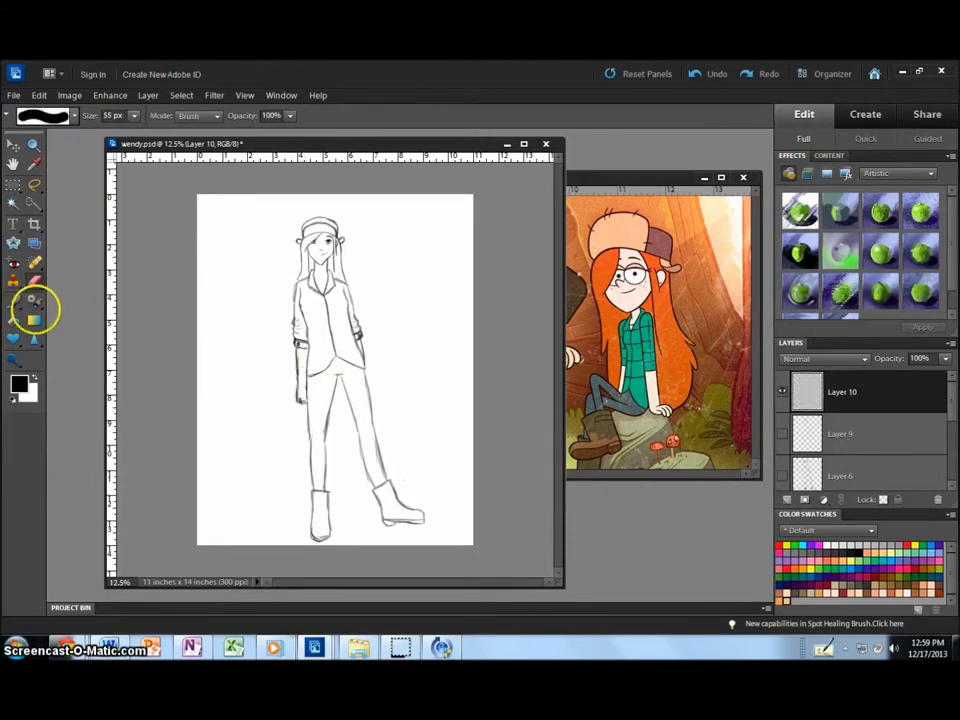
key(ctrl+plus)
key(ctrl+plus)
key(ctrl+plus)
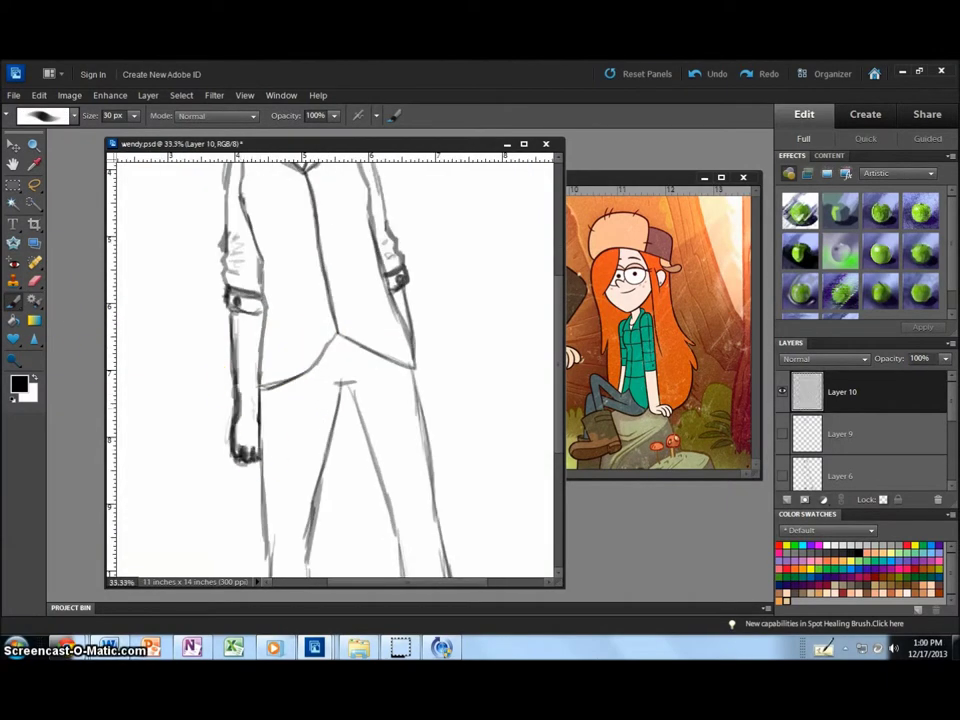
Bring the whole figure into view and activate the Move tool on the Layer 10 line drawing
key(ctrl+minus)
key(ctrl+minus)
key(ctrl+minus)
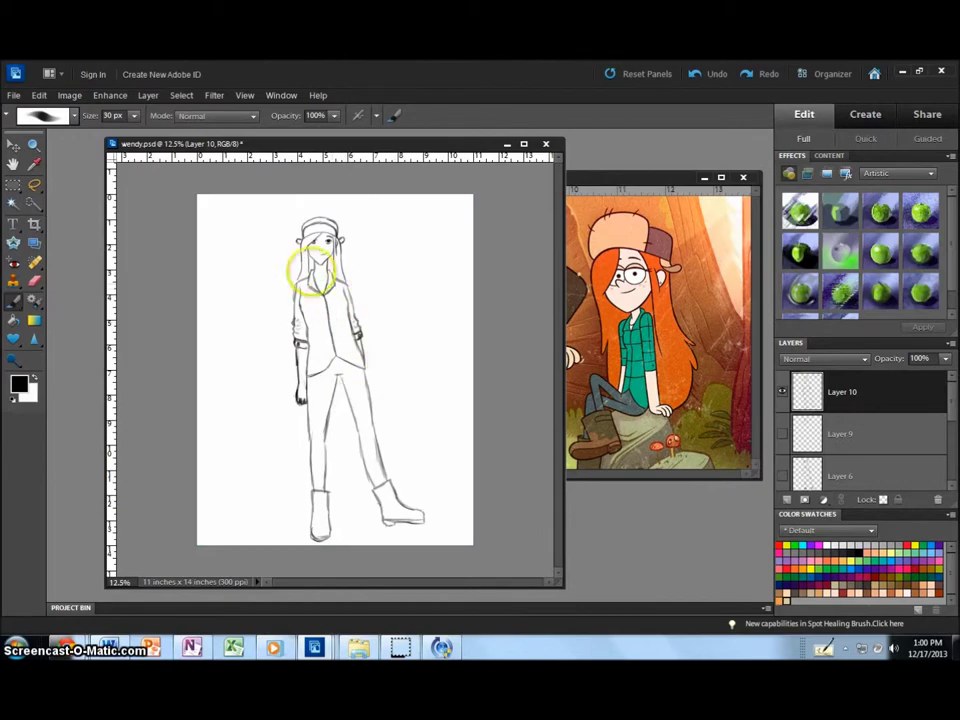
key(v)
click(870, 484)
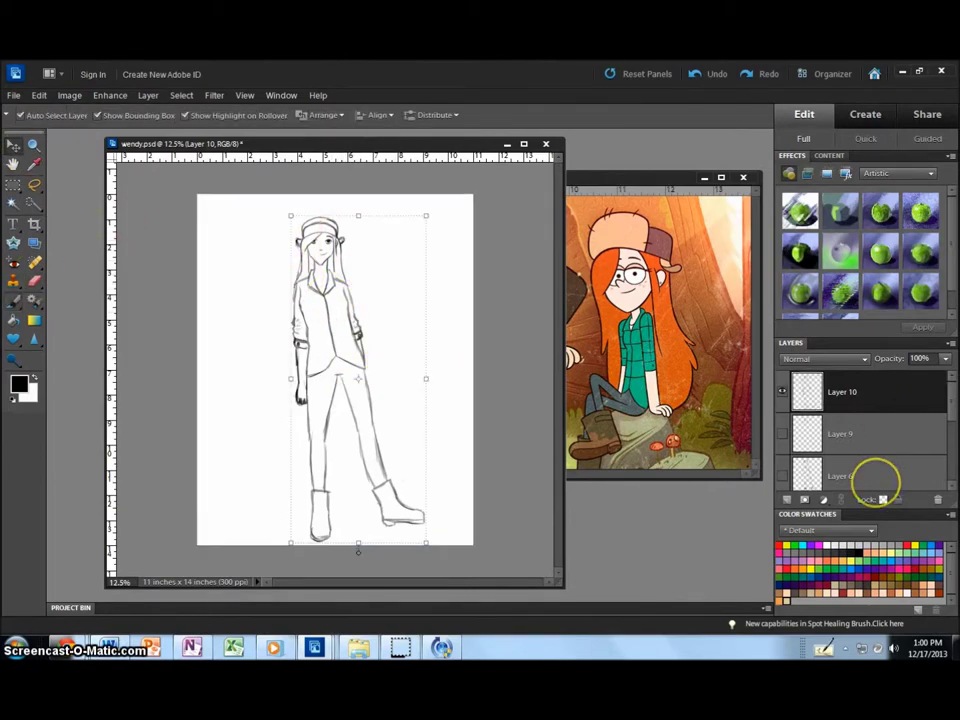